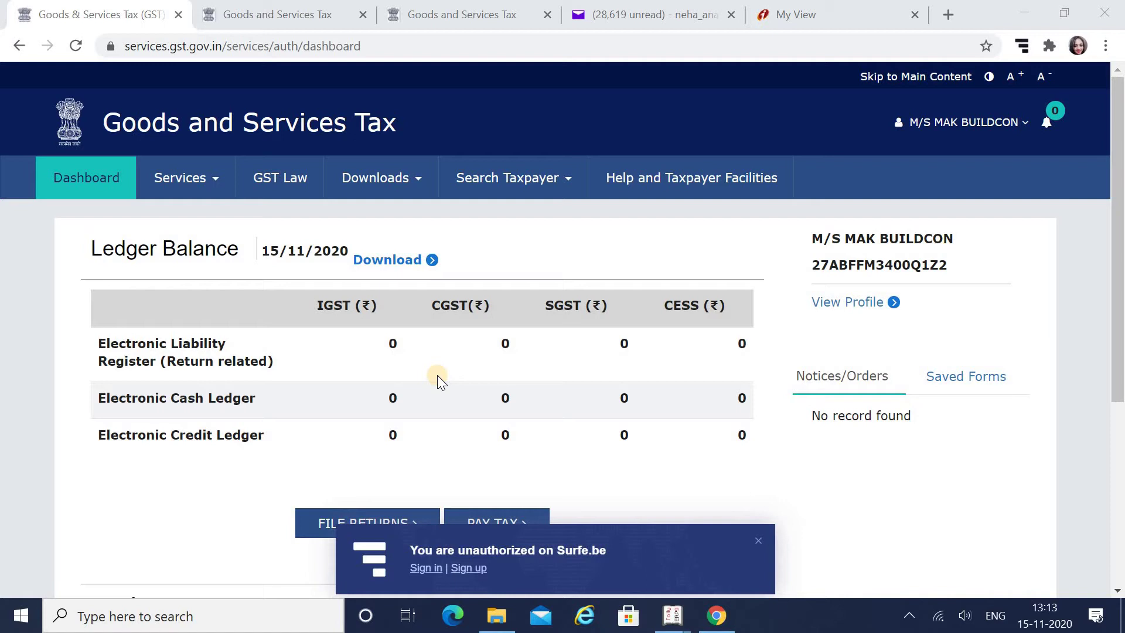
Try to open Grievance against Payment (GST PMT-07) and follow the Access Denied link to the login page
{"action": "left_click", "coordinate": [218, 186]}
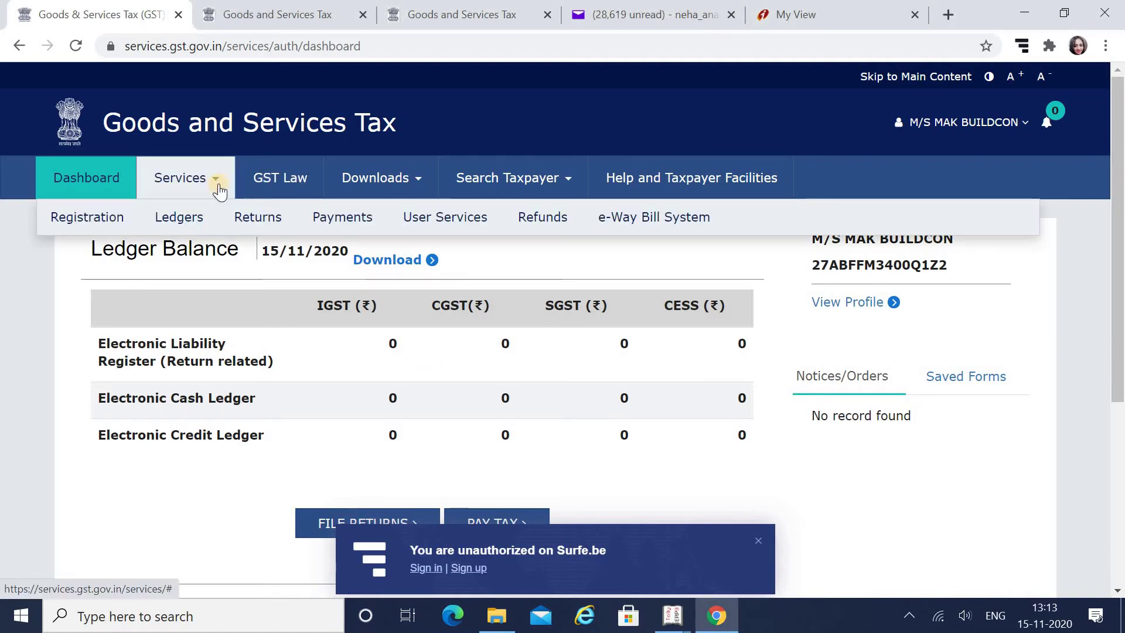
{"action": "mouse_move", "coordinate": [333, 227]}
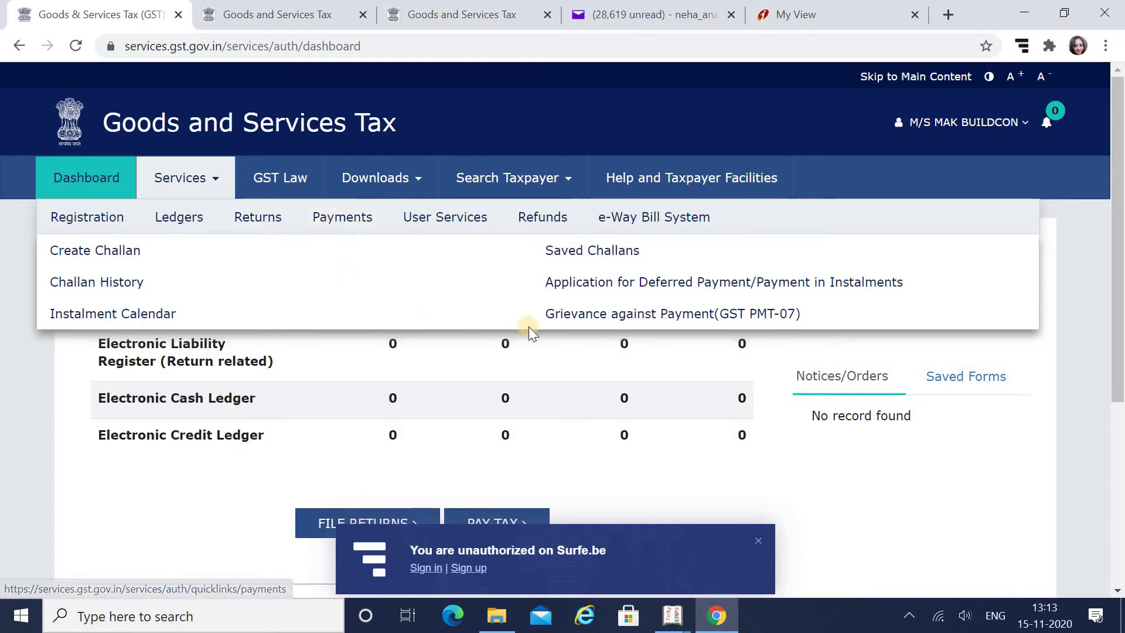
{"action": "left_click", "coordinate": [586, 315]}
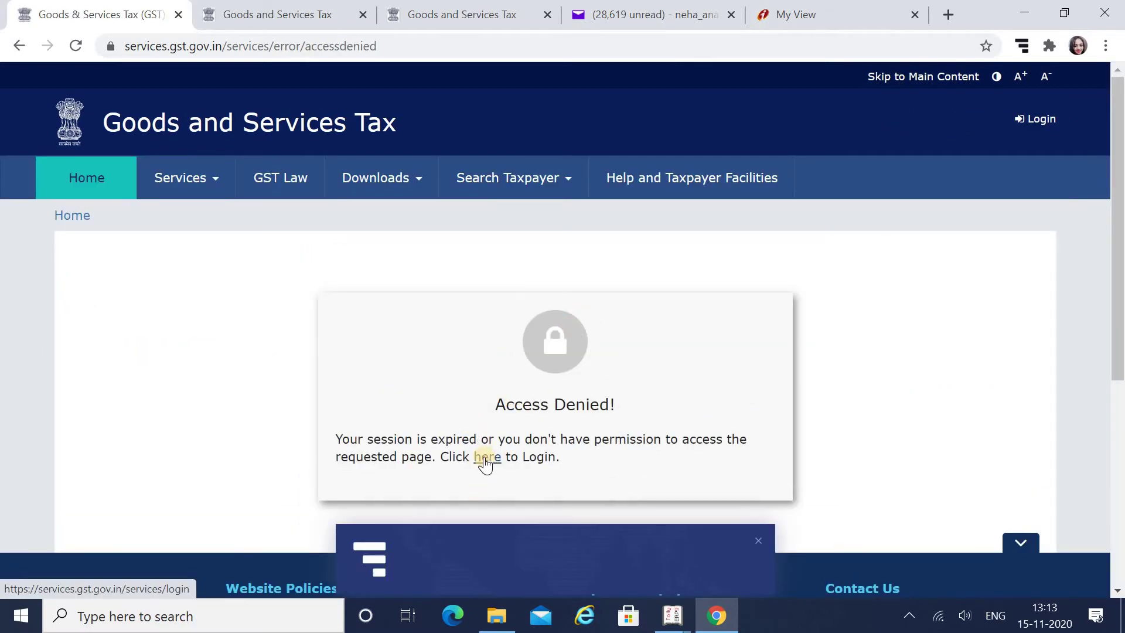
{"action": "left_click", "coordinate": [487, 460]}
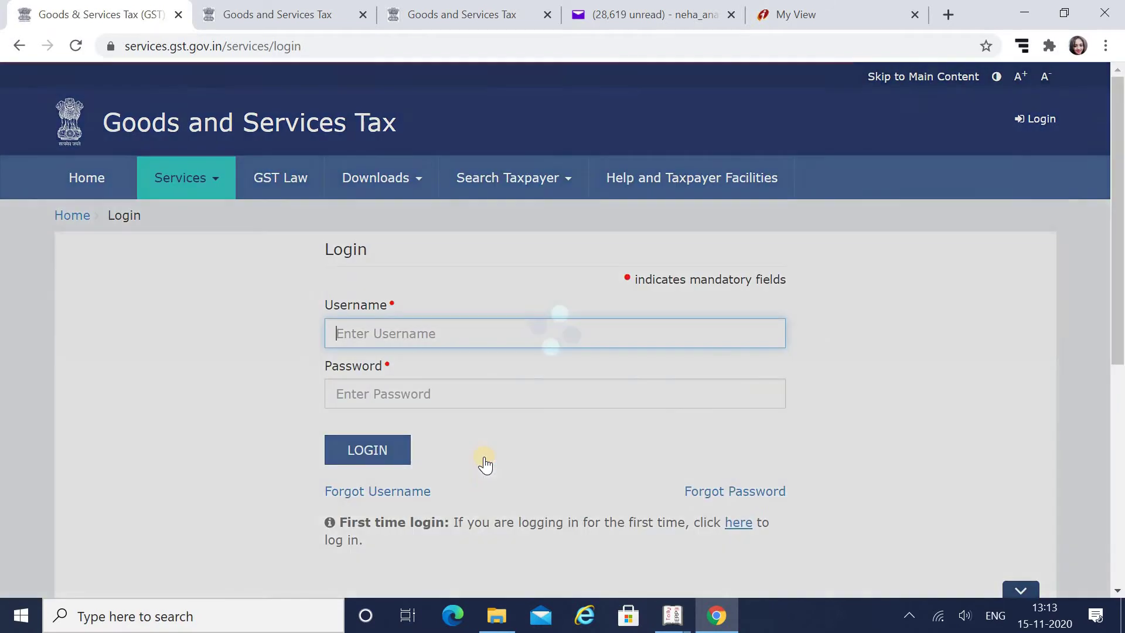
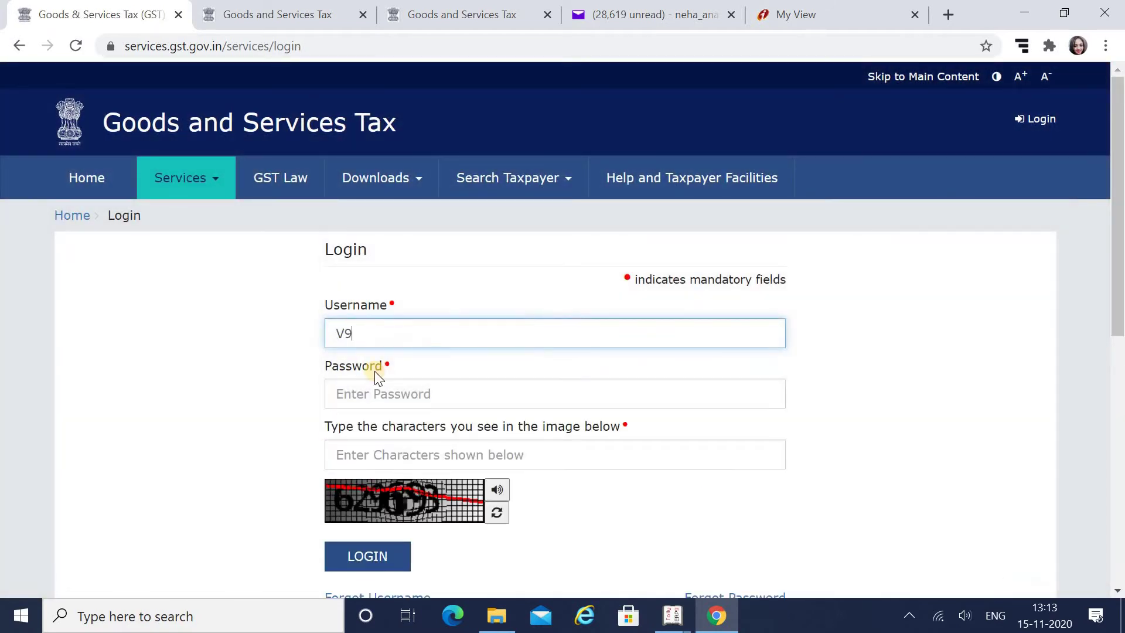
Log back in with the taxpayer's username, password and the displayed captcha
{"action": "key", "text": "BackSpace"}
{"action": "left_click", "coordinate": [376, 403]}
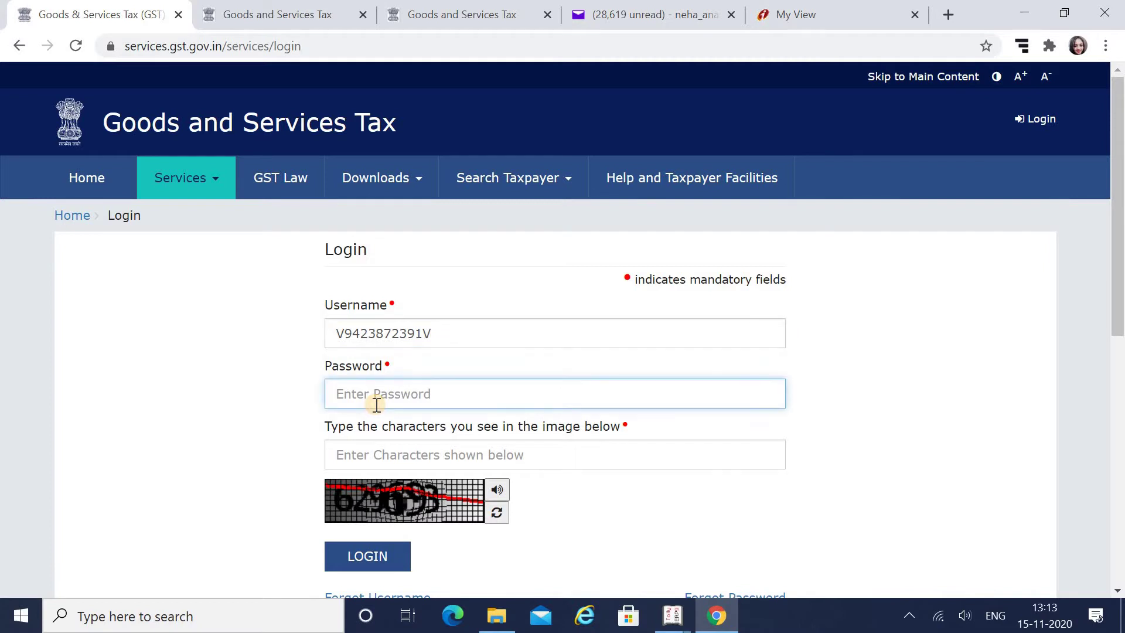
{"action": "type", "text": "********"}
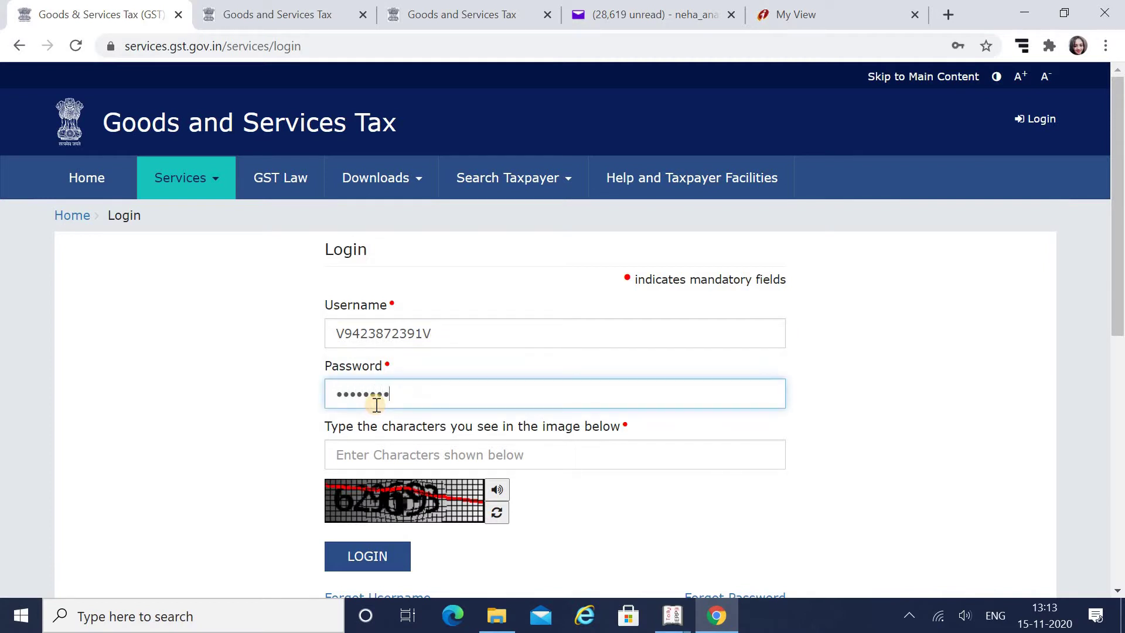
{"action": "type", "text": "*****"}
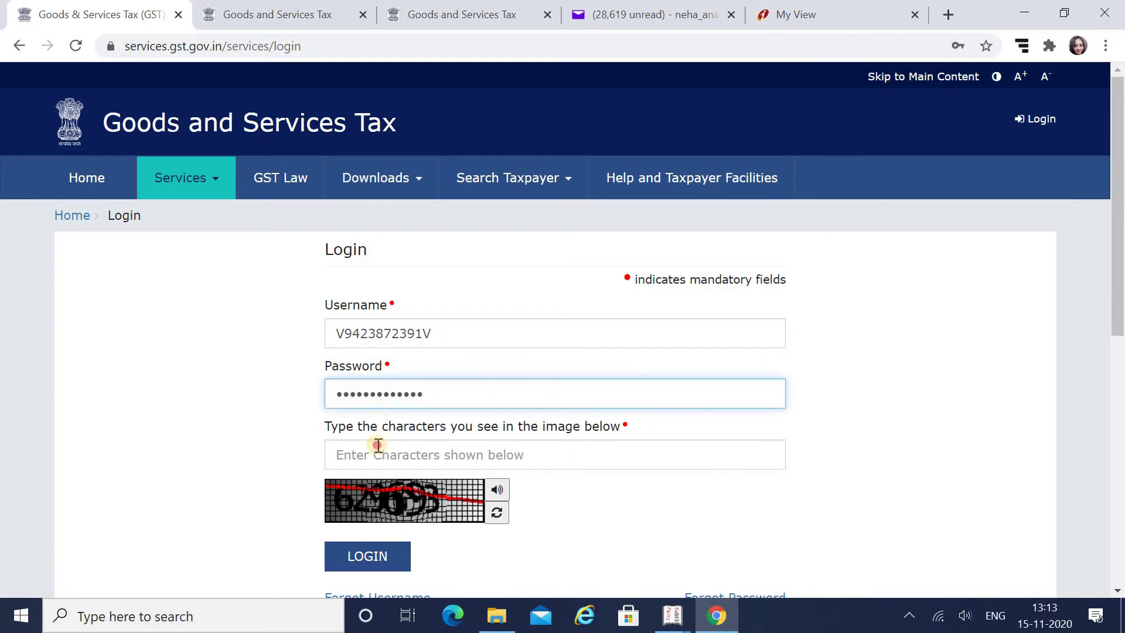
{"action": "left_click", "coordinate": [378, 446]}
{"action": "type", "text": "629"}
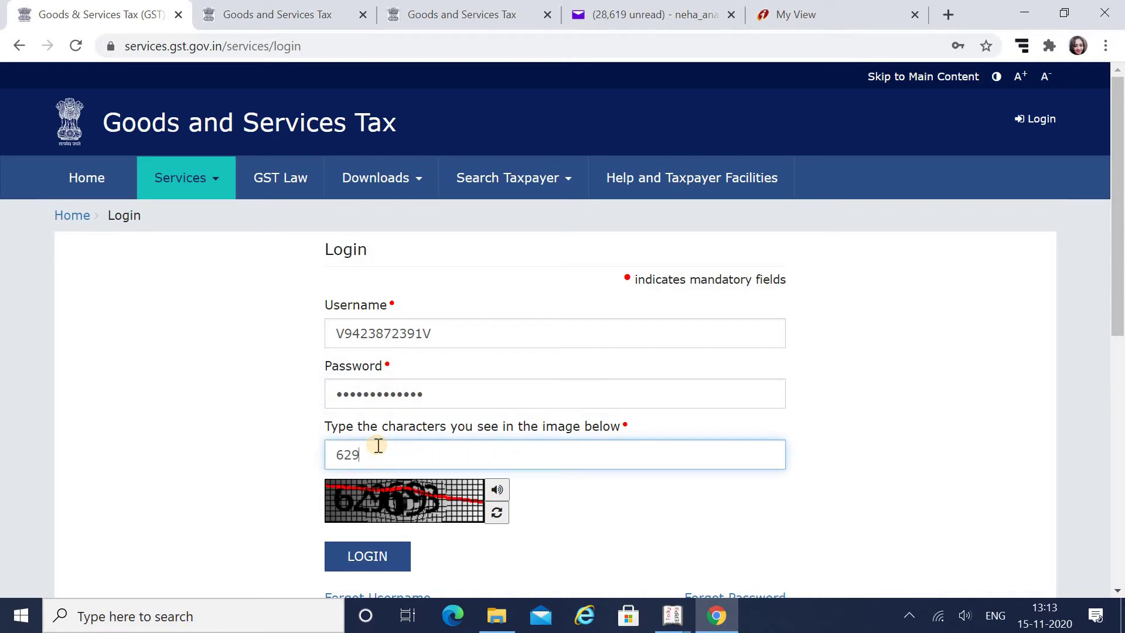
{"action": "type", "text": "693"}
{"action": "left_click", "coordinate": [381, 553]}
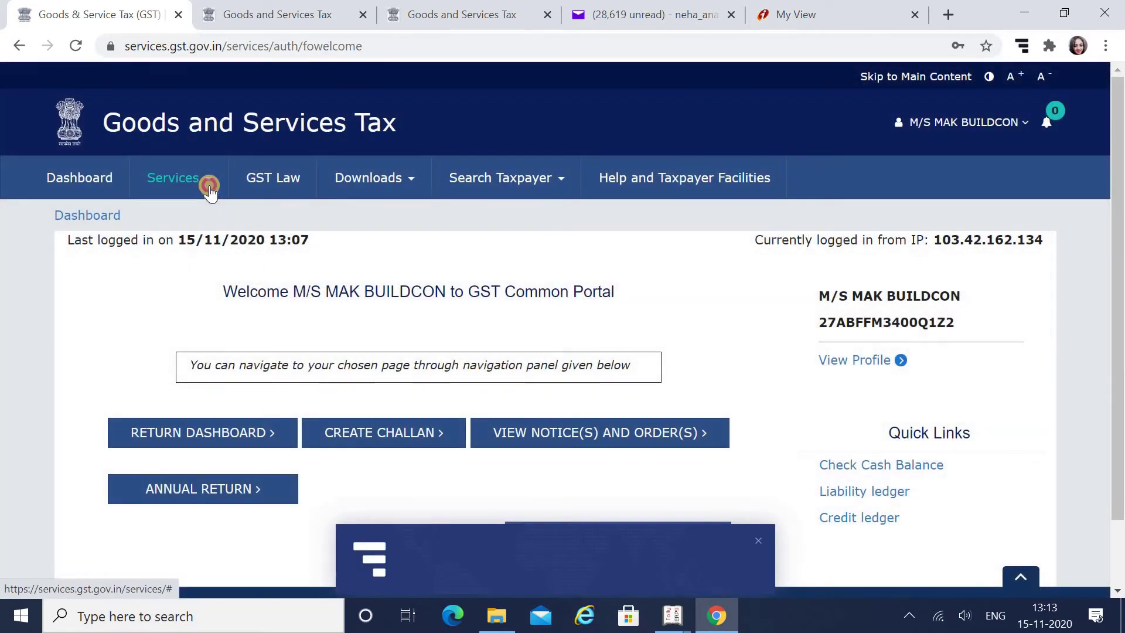
Open the Electronic Cash Ledger from Services > Ledgers
{"action": "left_click", "coordinate": [209, 186]}
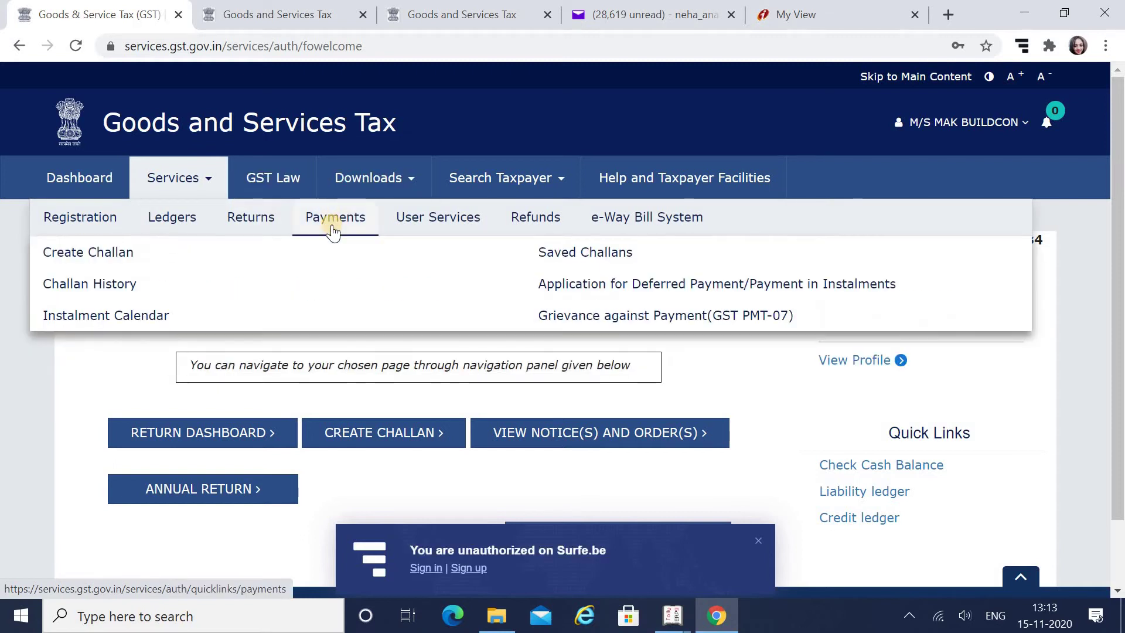
{"action": "mouse_move", "coordinate": [187, 226]}
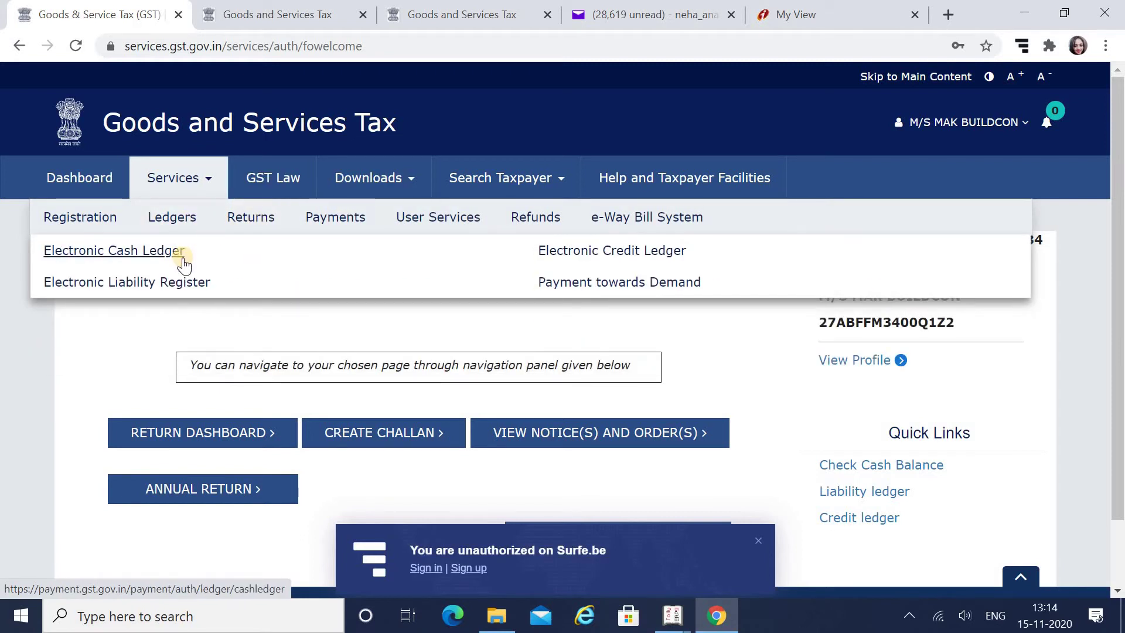
{"action": "left_click", "coordinate": [182, 255]}
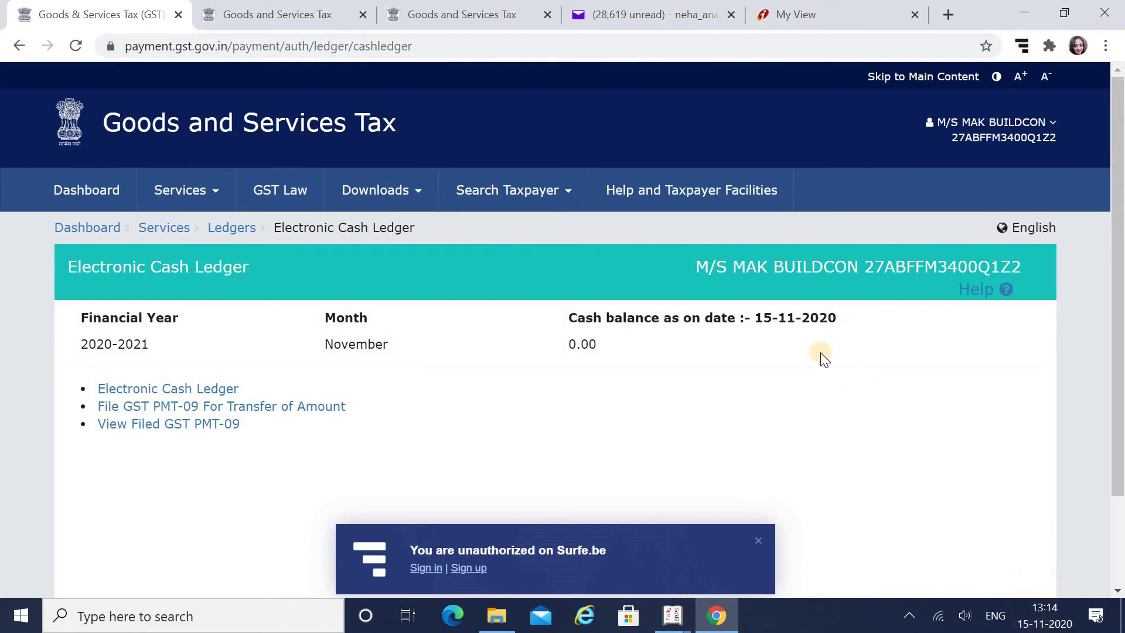
Open the Grievance against Payment (GST PMT-07) form and scroll through its description and payment sections
{"action": "mouse_move", "coordinate": [184, 188]}
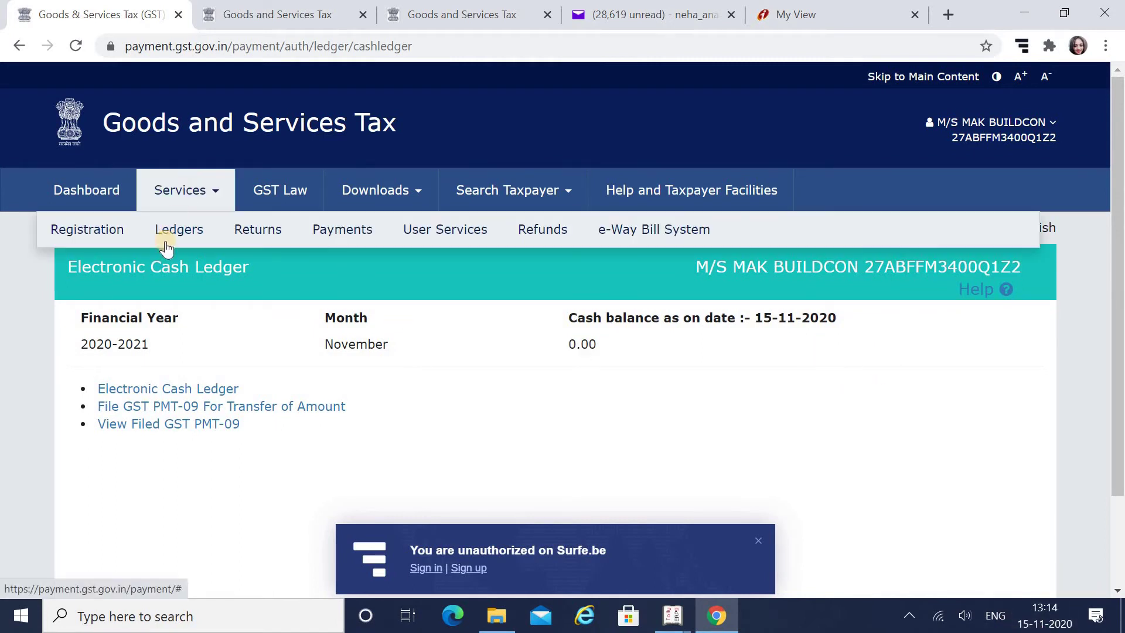
{"action": "mouse_move", "coordinate": [368, 249]}
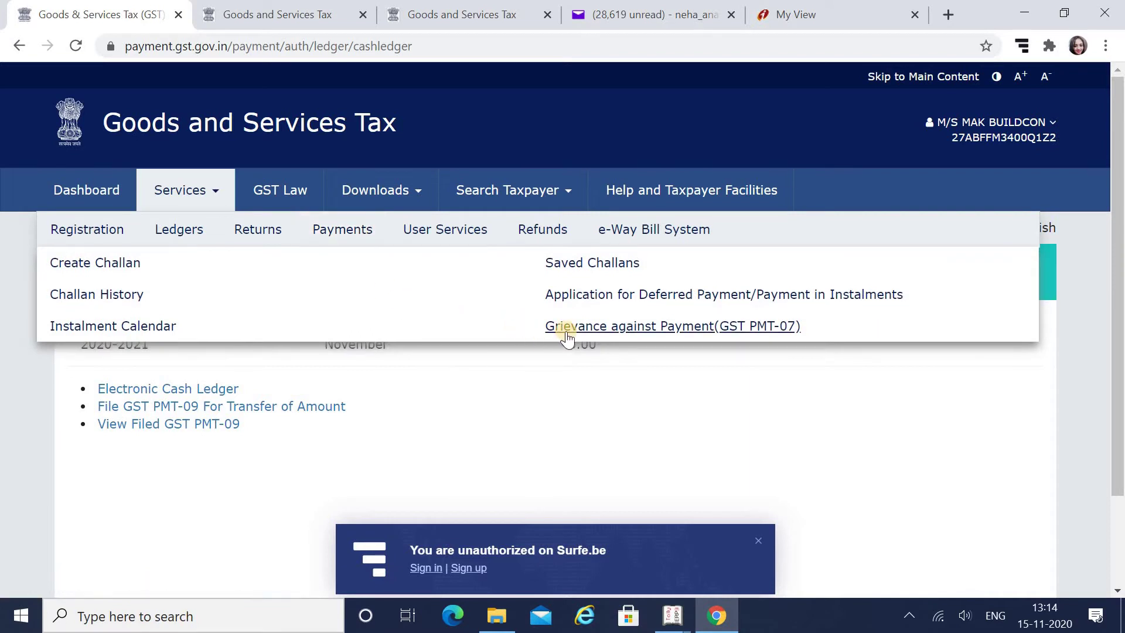
{"action": "left_click", "coordinate": [589, 329]}
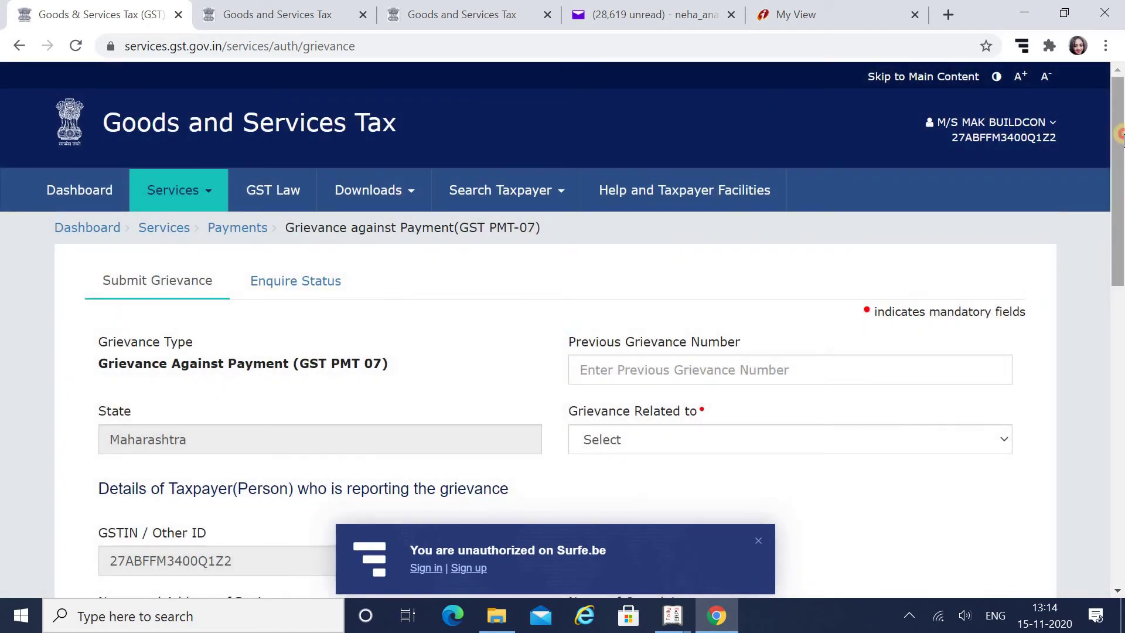
{"action": "left_click_drag", "start_coordinate": [1120, 136], "coordinate": [1120, 237]}
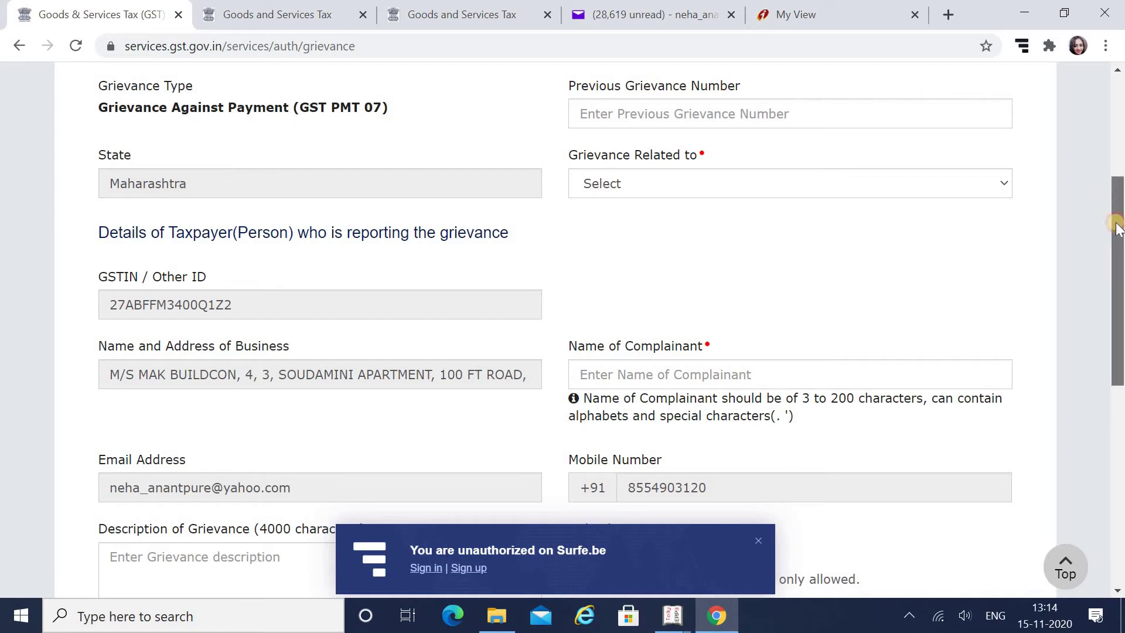
{"action": "scroll", "coordinate": [875, 221], "scroll_direction": "down", "scroll_amount": 1}
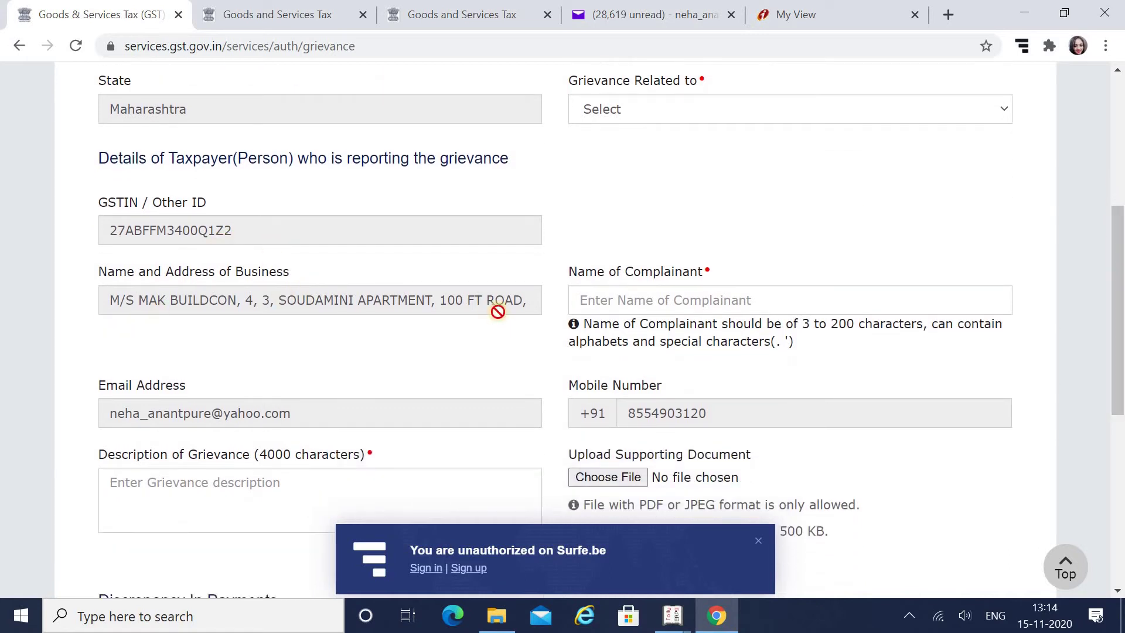
{"action": "left_click_drag", "start_coordinate": [1119, 228], "coordinate": [1119, 363]}
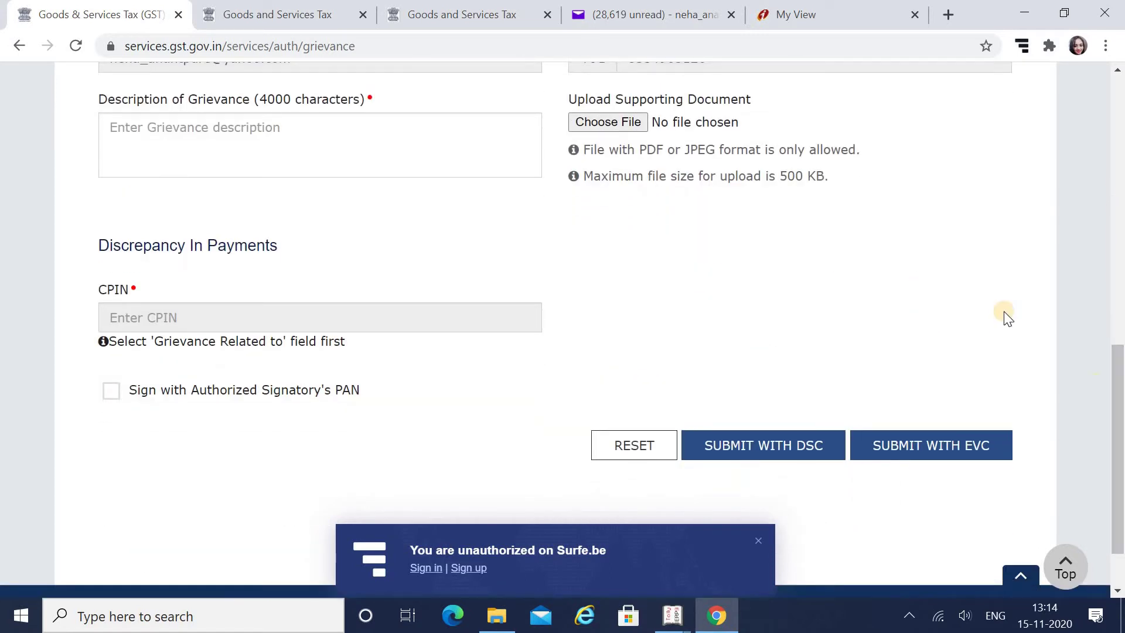
{"action": "scroll", "coordinate": [111, 183], "scroll_direction": "up", "scroll_amount": 1}
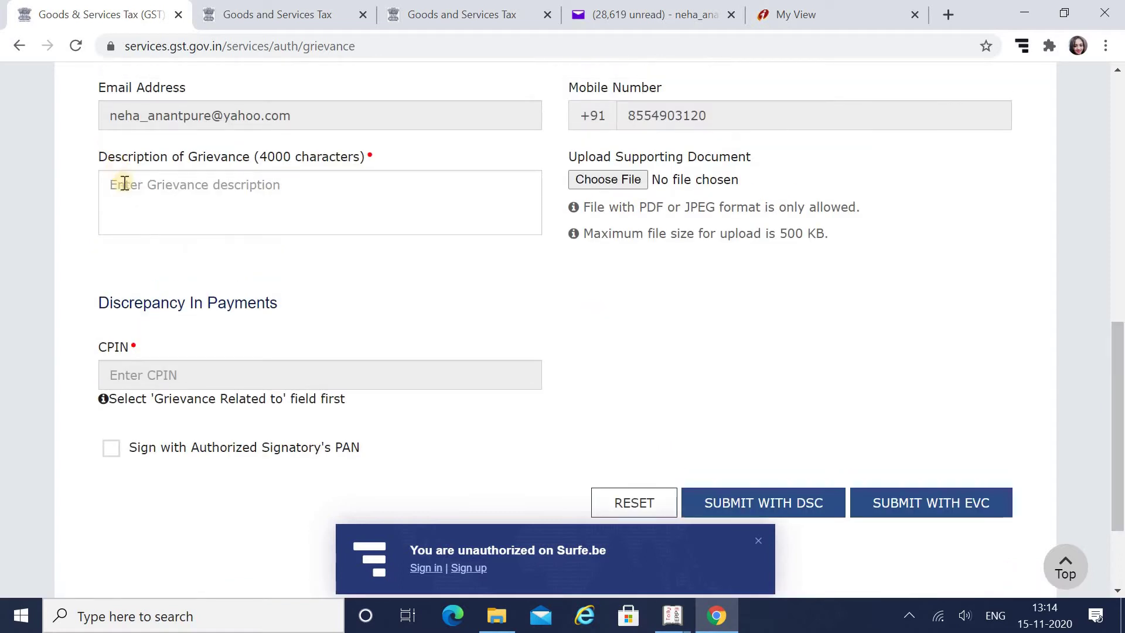
Start the grievance description with 'I made payment while filling GSTR 3b for the month of oct 2020'
{"action": "left_click", "coordinate": [124, 185]}
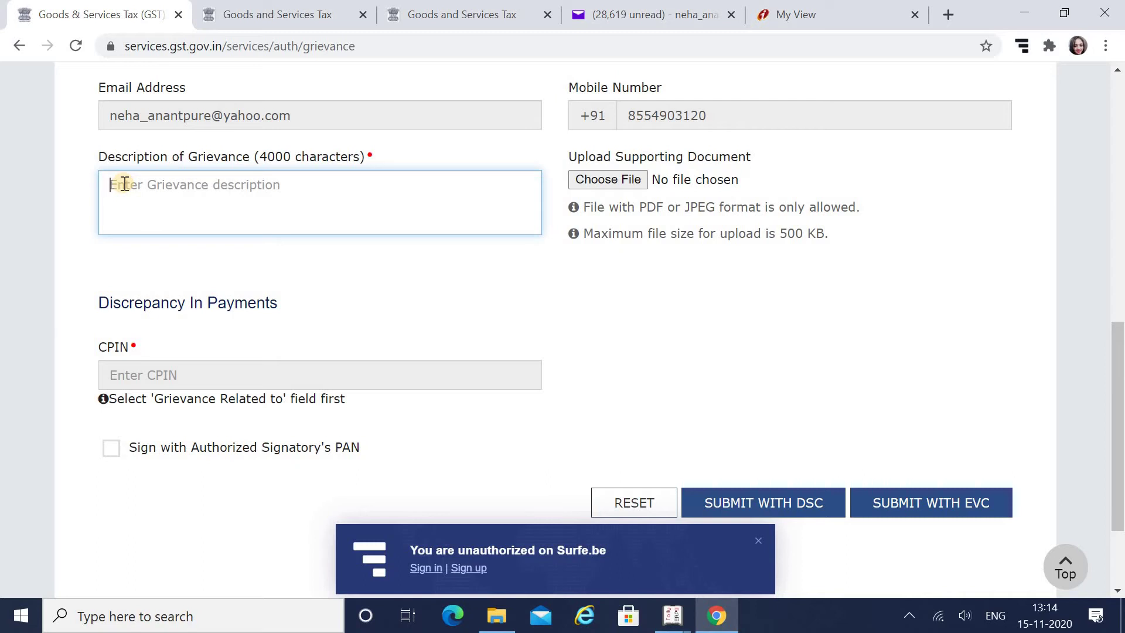
{"action": "type", "text": "i"}
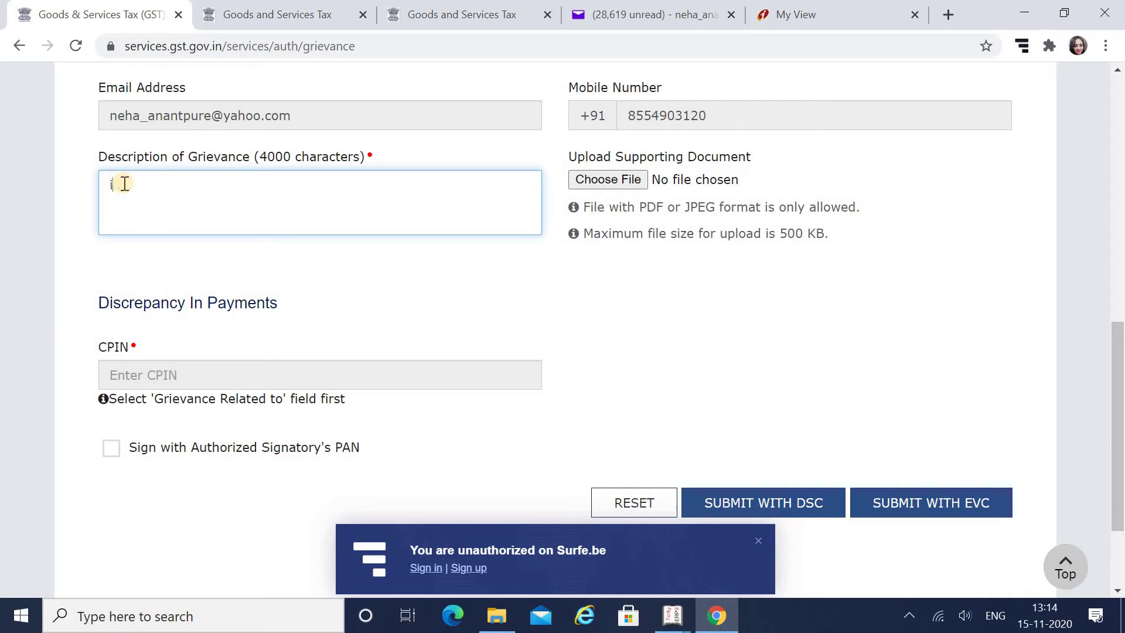
{"action": "type", "text": " made payment for H"}
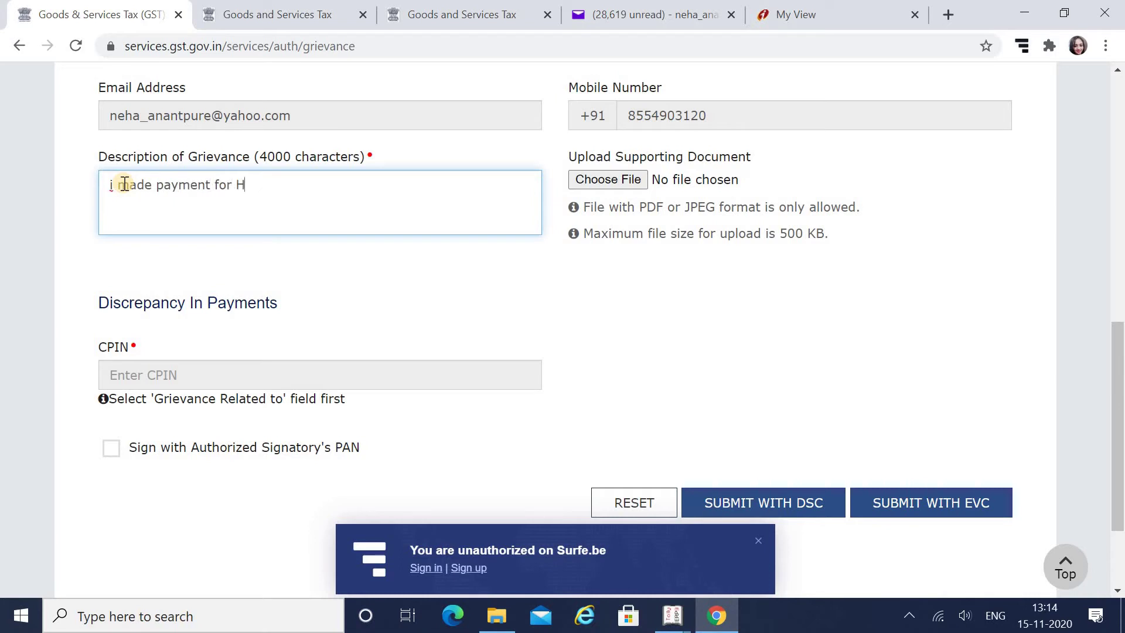
{"action": "key", "text": "BackSpace"}
{"action": "key", "text": "BackSpace"}
{"action": "key", "text": "BackSpace"}
{"action": "key", "text": "BackSpace"}
{"action": "key", "text": "BackSpace"}
{"action": "type", "text": "while filling GSTR 3"}
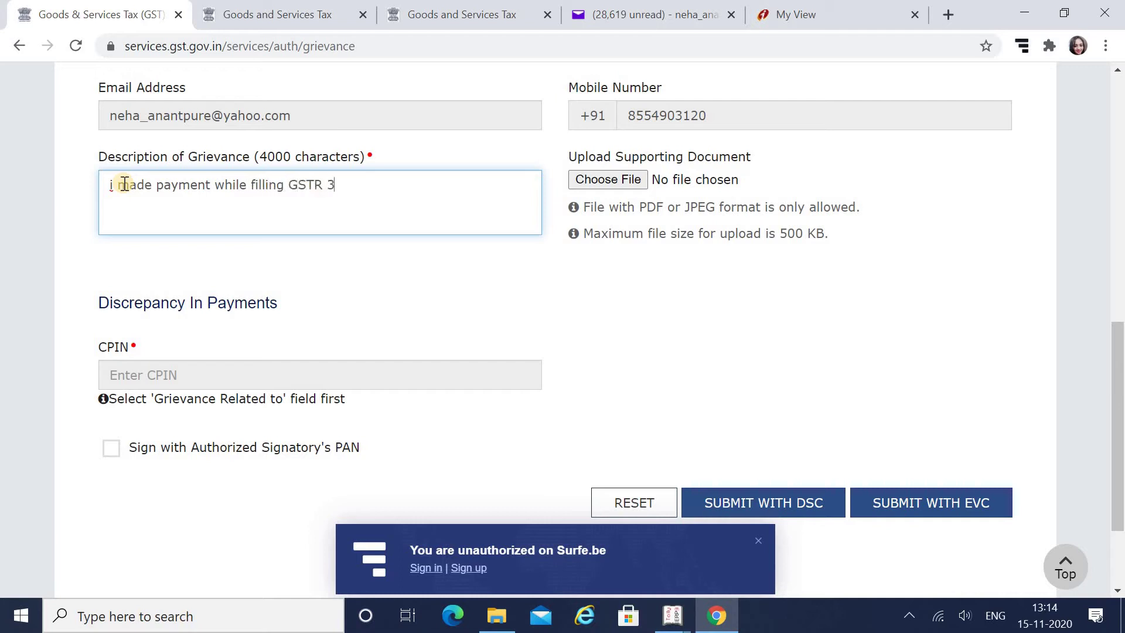
{"action": "type", "text": "b for the month of o"}
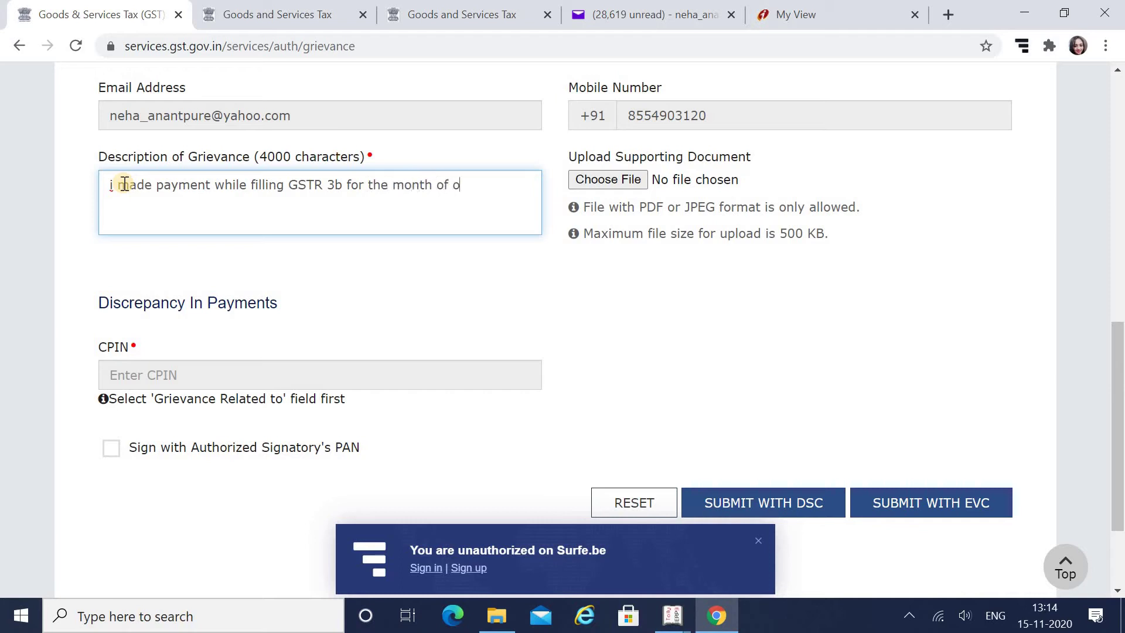
{"action": "type", "text": "ct 2020"}
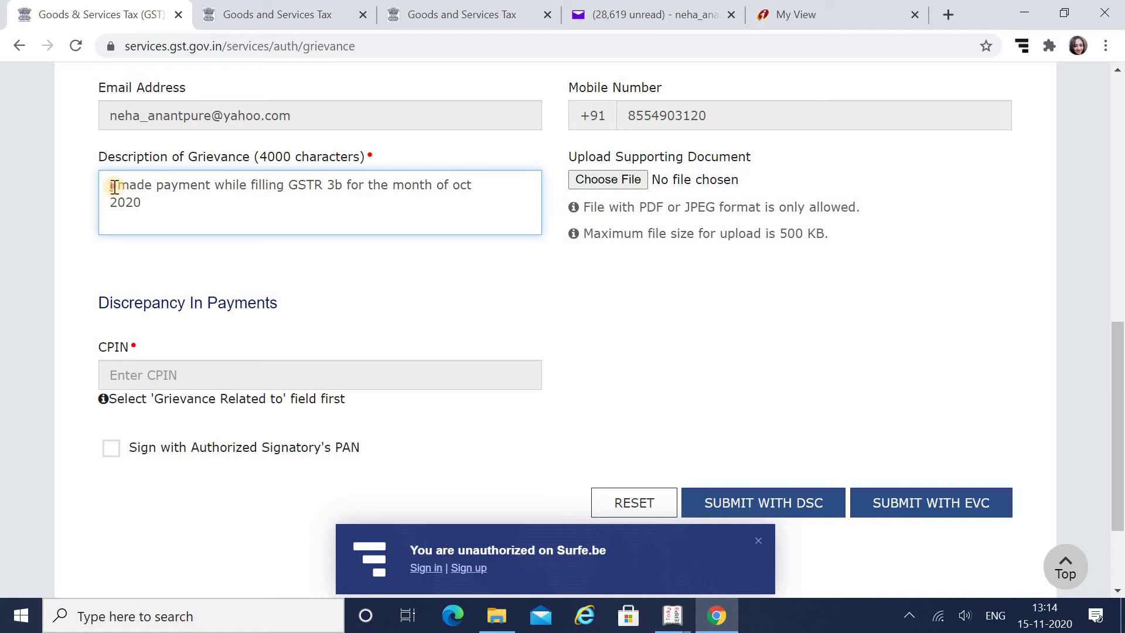
{"action": "left_click", "coordinate": [114, 186]}
{"action": "key", "text": "BackSpace"}
{"action": "type", "text": "I"}
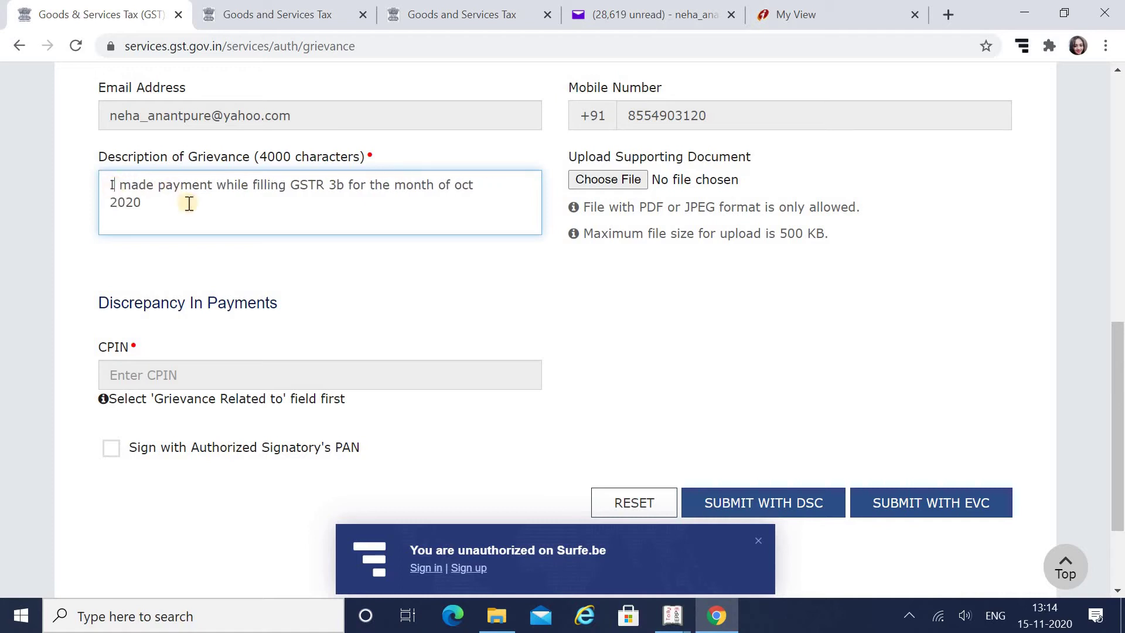
Add that GST of Rs. 2000/- paid isn't reflecting in cash ledger, and add 'Rs' to the dictionary
{"action": "left_click", "coordinate": [151, 206]}
{"action": "type", "text": ", and"}
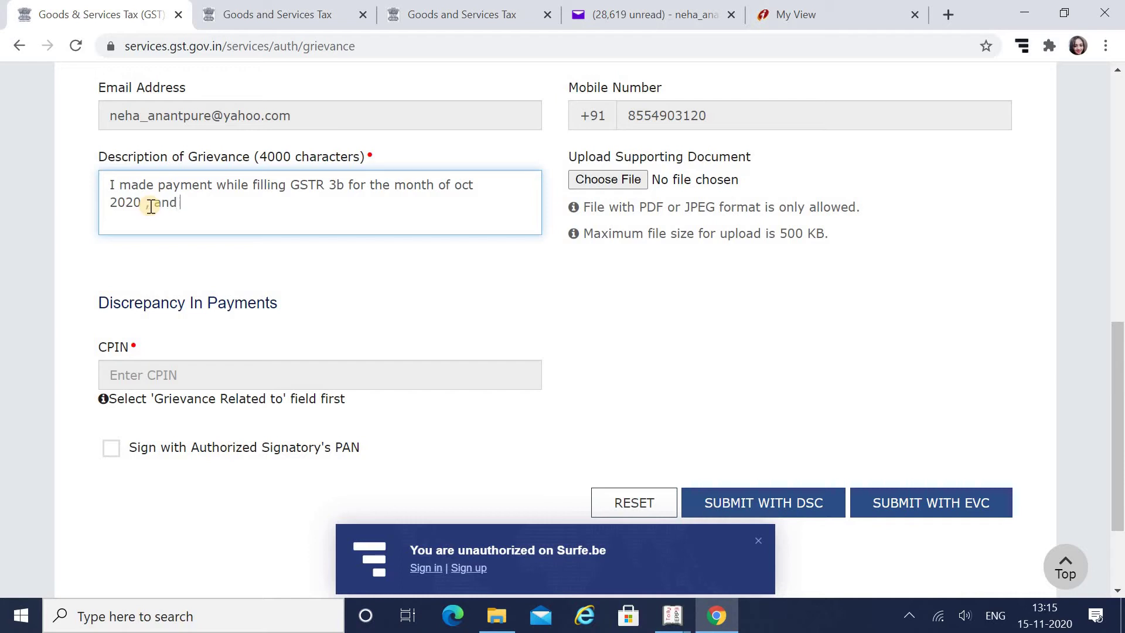
{"action": "type", "text": " aks"}
{"action": "type", "text": "paid gST"}
{"action": "type", "text": "GST "}
{"action": "type", "text": "amo"}
{"action": "type", "text": "unting"}
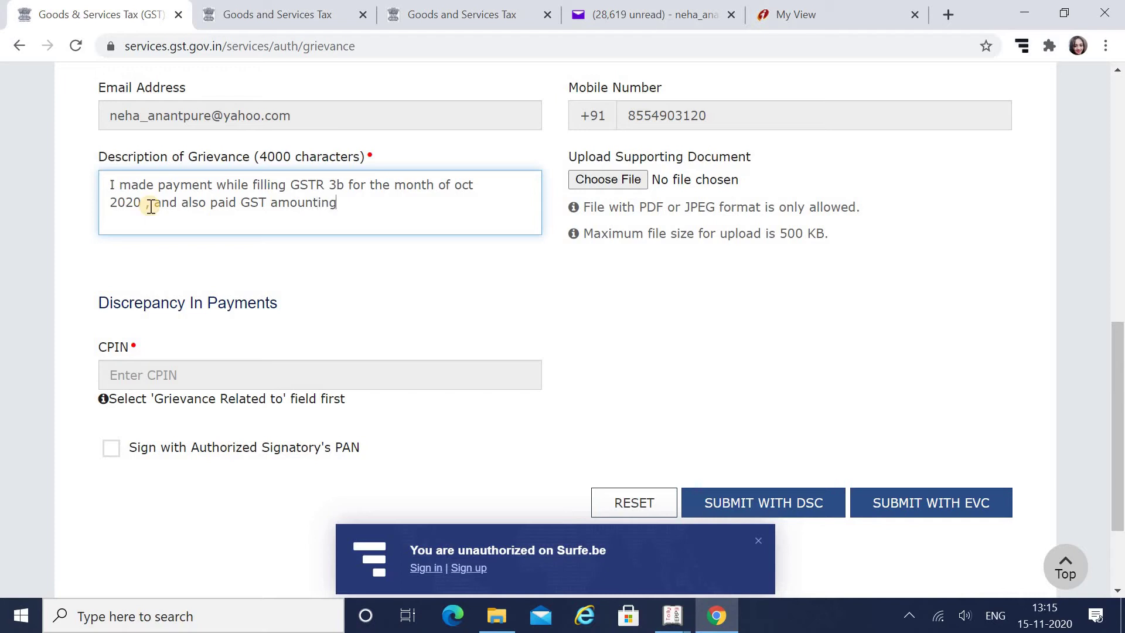
{"action": "type", "text": " to Rs. 2000/- on 1"}
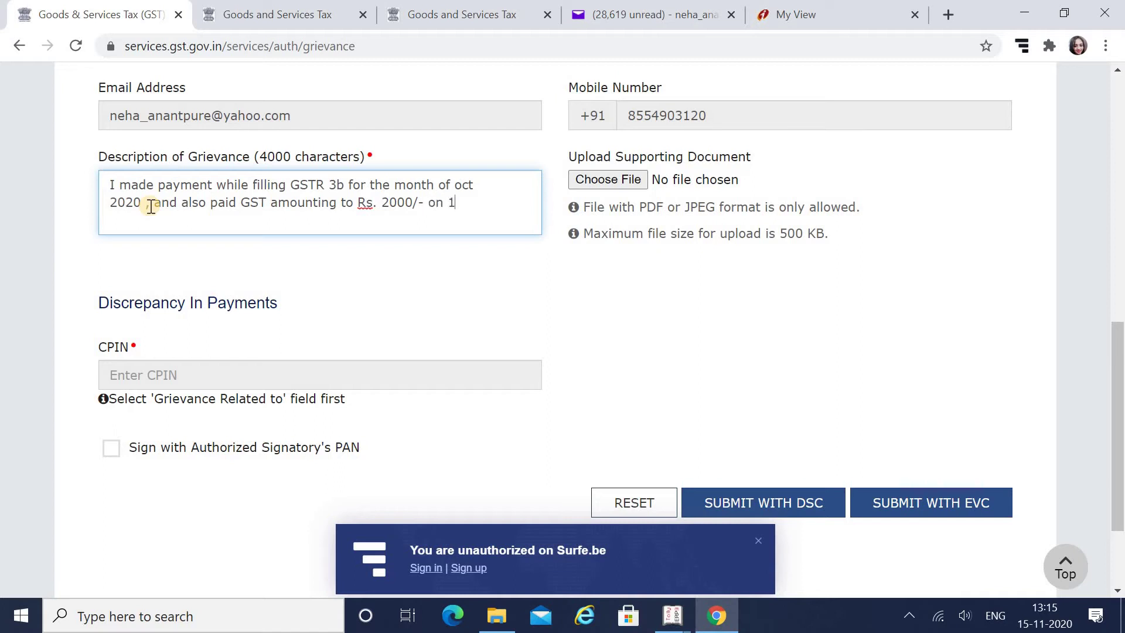
{"action": "type", "text": "20 but that payment is not reflecting in cas"}
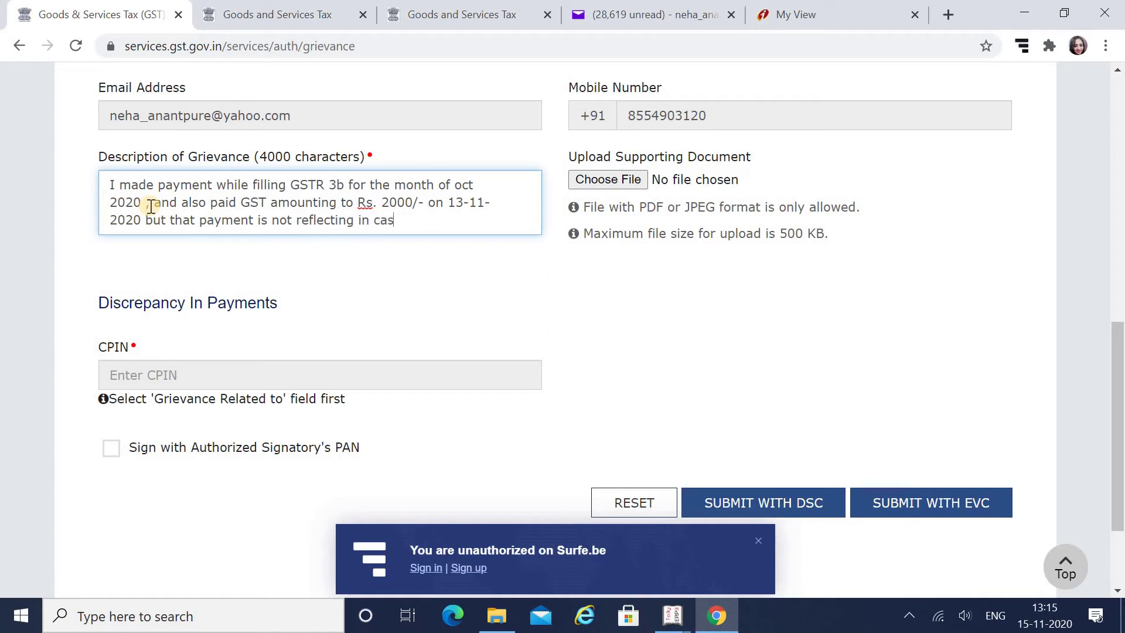
{"action": "type", "text": "ger."}
{"action": "left_click", "coordinate": [359, 205]}
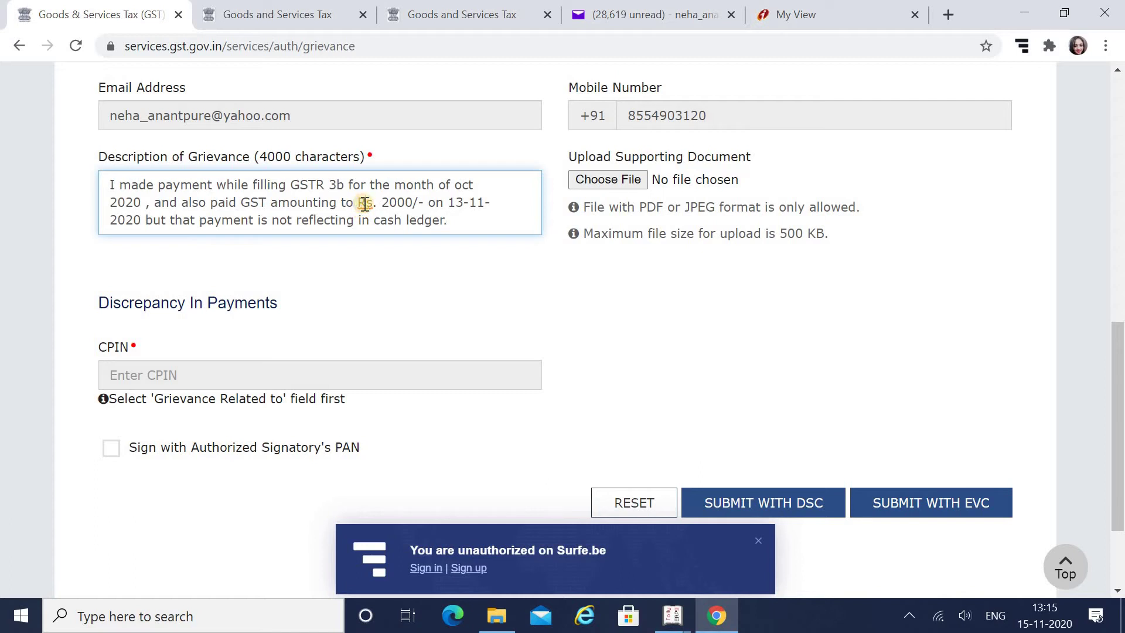
{"action": "right_click", "coordinate": [364, 203]}
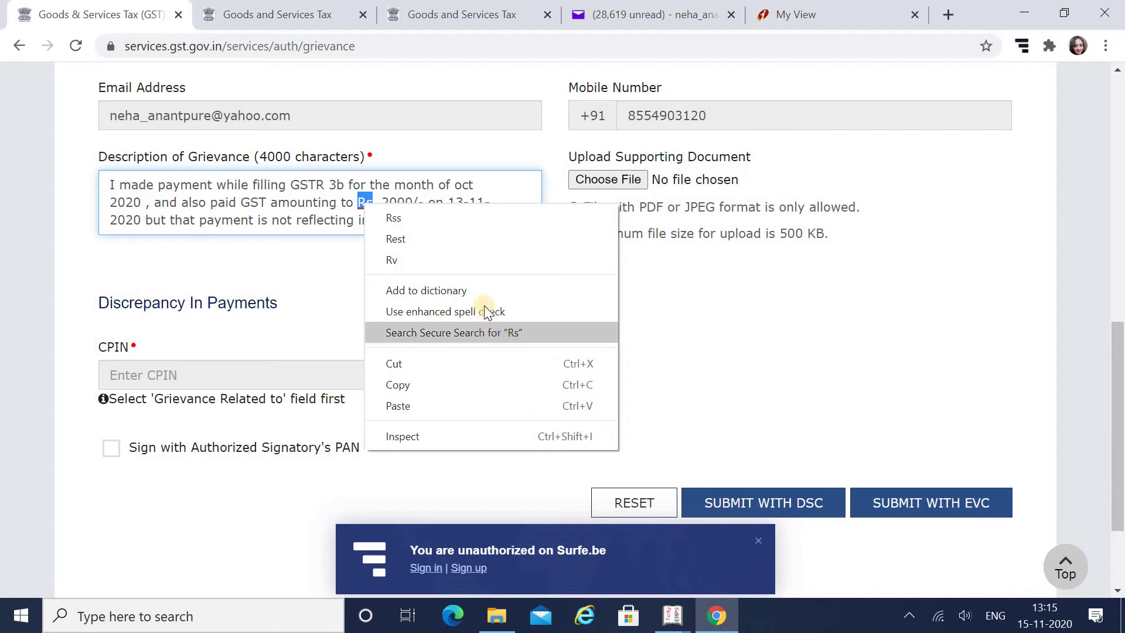
{"action": "left_click", "coordinate": [455, 294]}
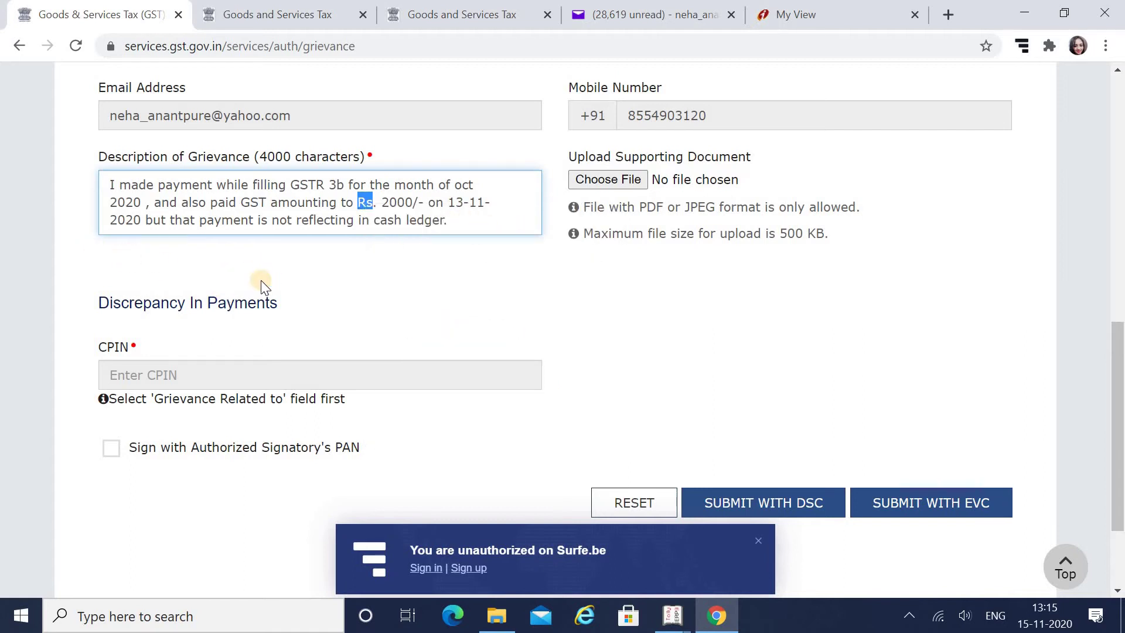
{"action": "left_click", "coordinate": [390, 258]}
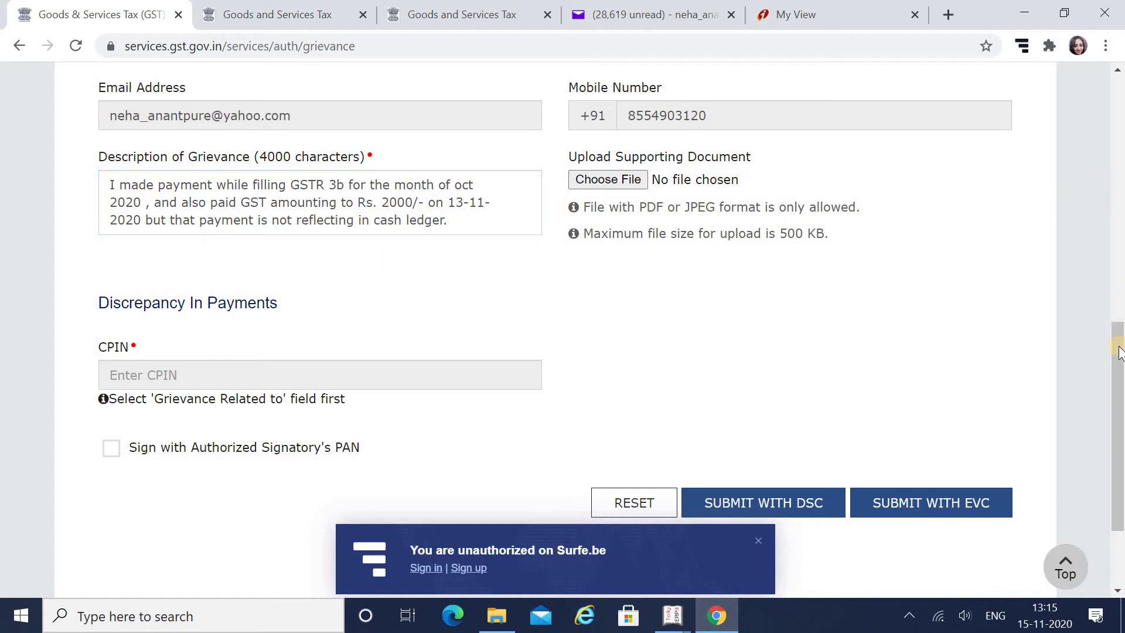
Enter 'payment made but not reflecting in cash ledger' as the Name of Complainant
{"action": "left_click_drag", "start_coordinate": [1119, 336], "coordinate": [1119, 365]}
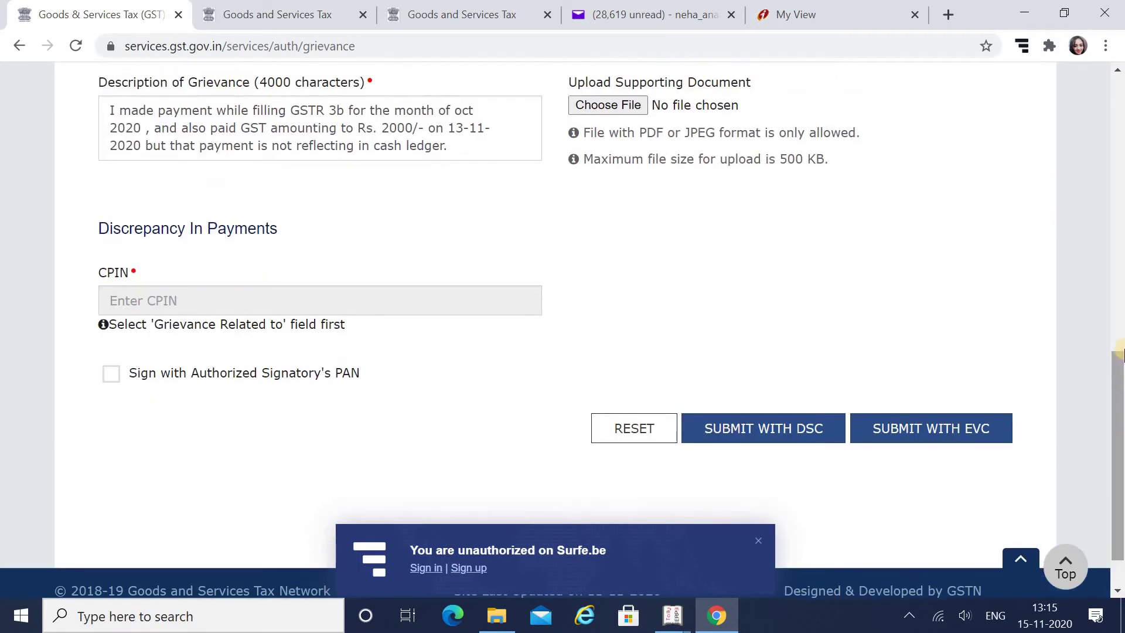
{"action": "left_click_drag", "start_coordinate": [1119, 429], "coordinate": [1119, 283]}
{"action": "left_click", "coordinate": [643, 305]}
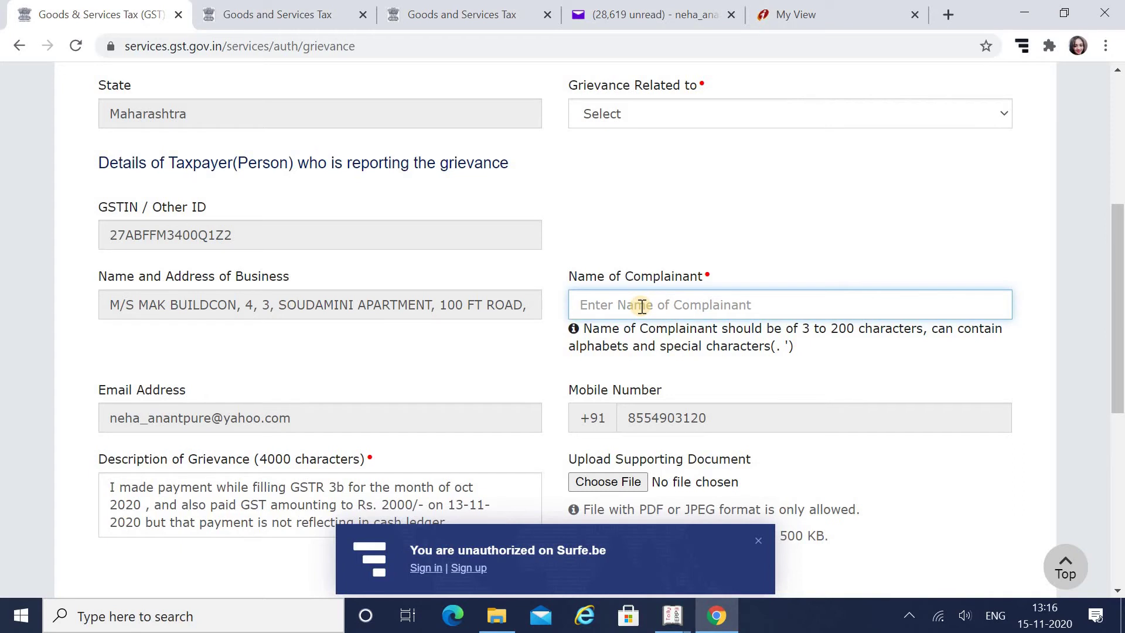
{"action": "type", "text": "payment made but not reflecting in cash"}
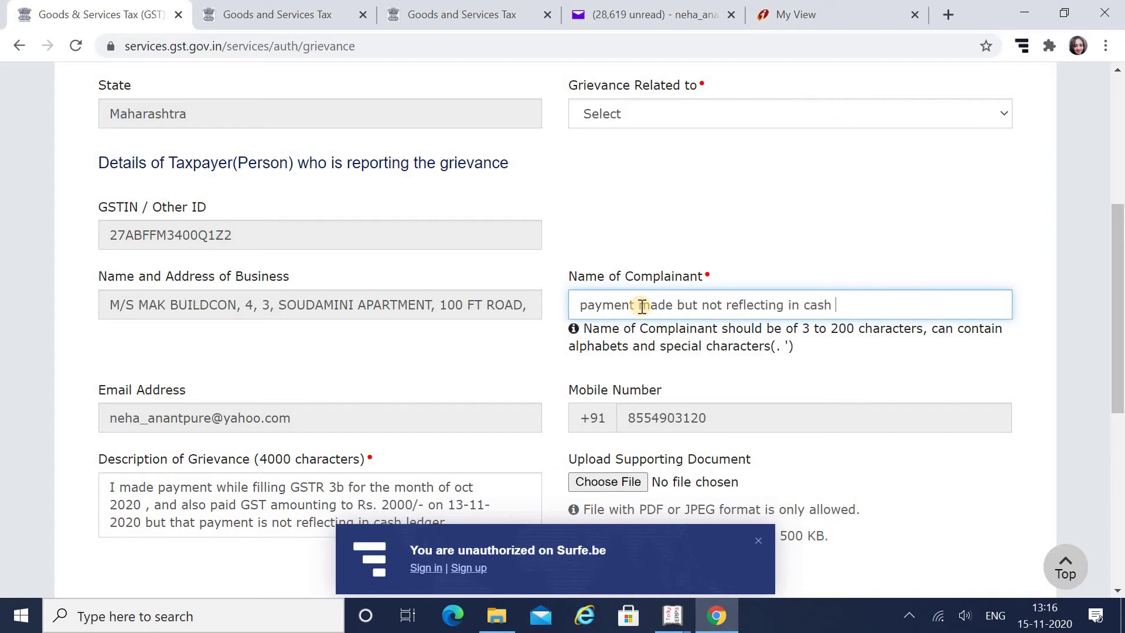
{"action": "type", "text": "dger"}
Set Grievance Related to 'Amount debited from the bank account, Cash Ledger not updated'
{"action": "left_click", "coordinate": [701, 106]}
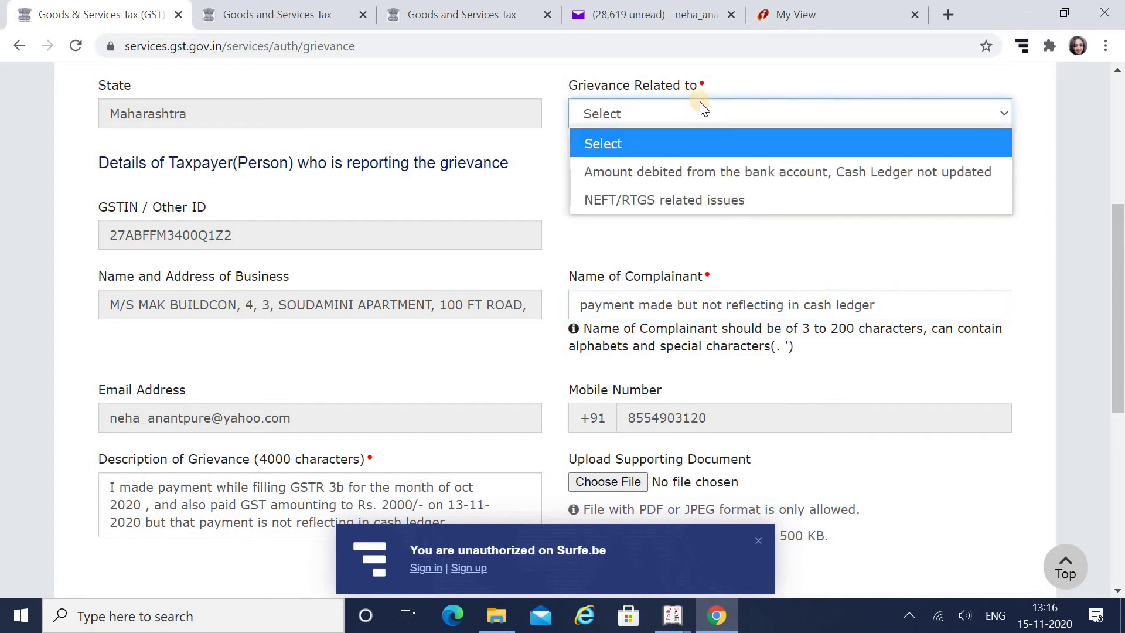
{"action": "left_click", "coordinate": [684, 169]}
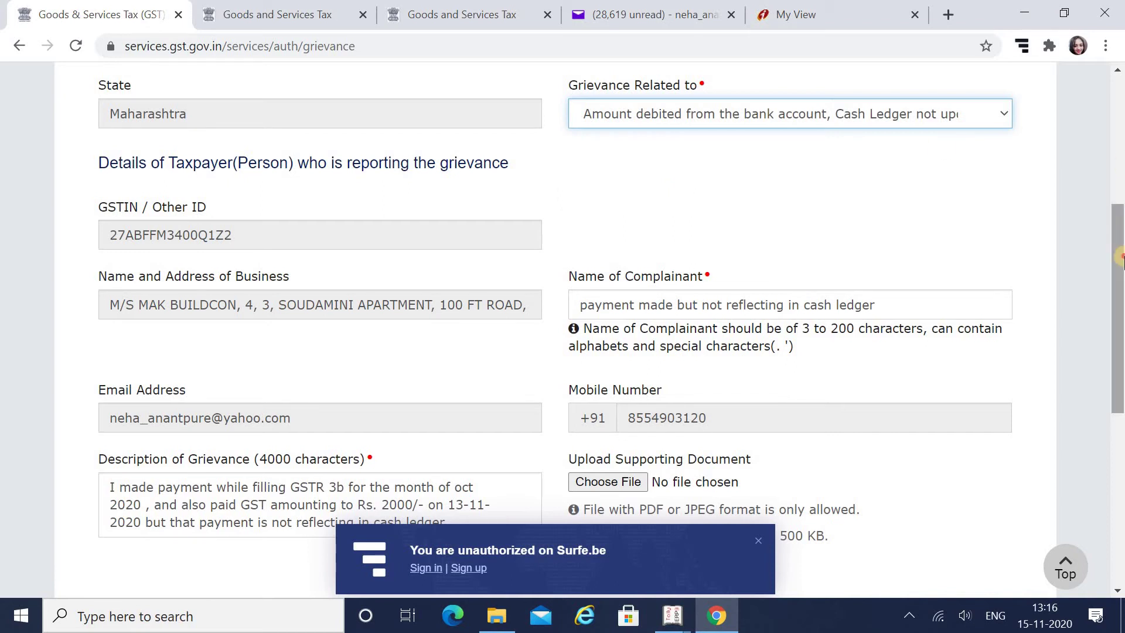
{"action": "left_click_drag", "start_coordinate": [1121, 293], "coordinate": [1120, 446]}
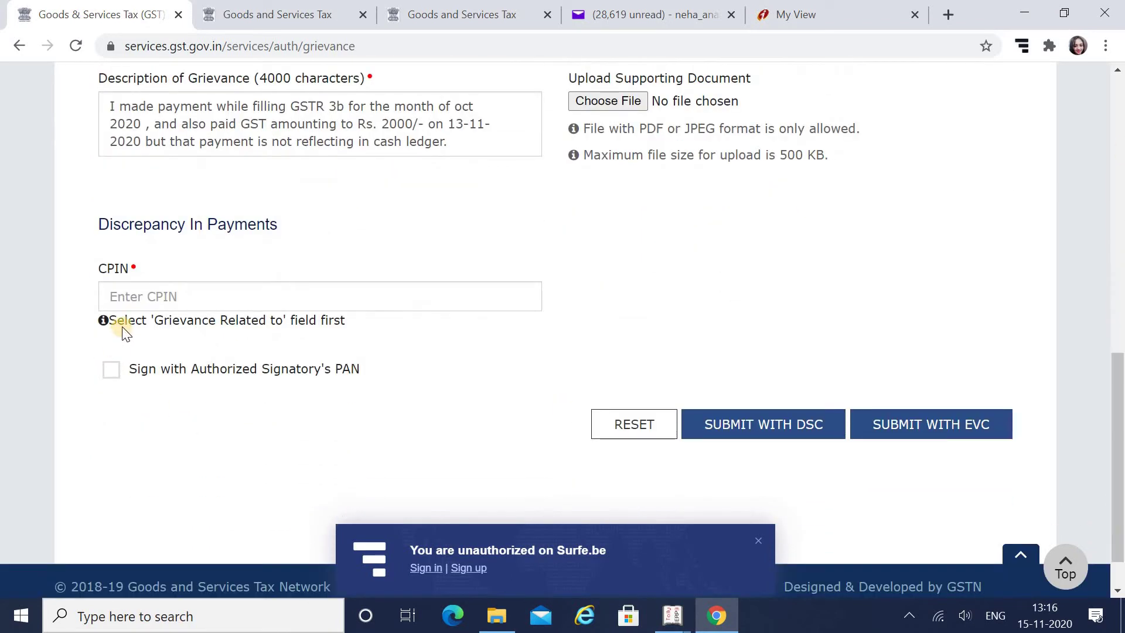
{"action": "left_click", "coordinate": [139, 302]}
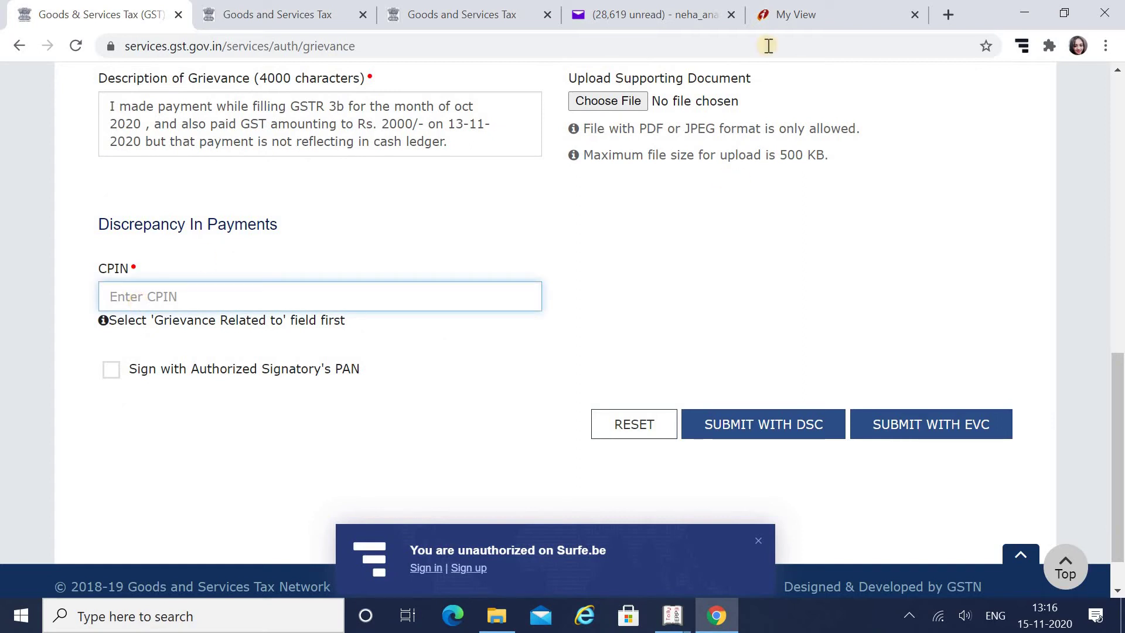
In ICICI banking, go through Tax Centre's eTax Challans VIEW to the View Tax Payments search page
{"action": "left_click", "coordinate": [777, 16]}
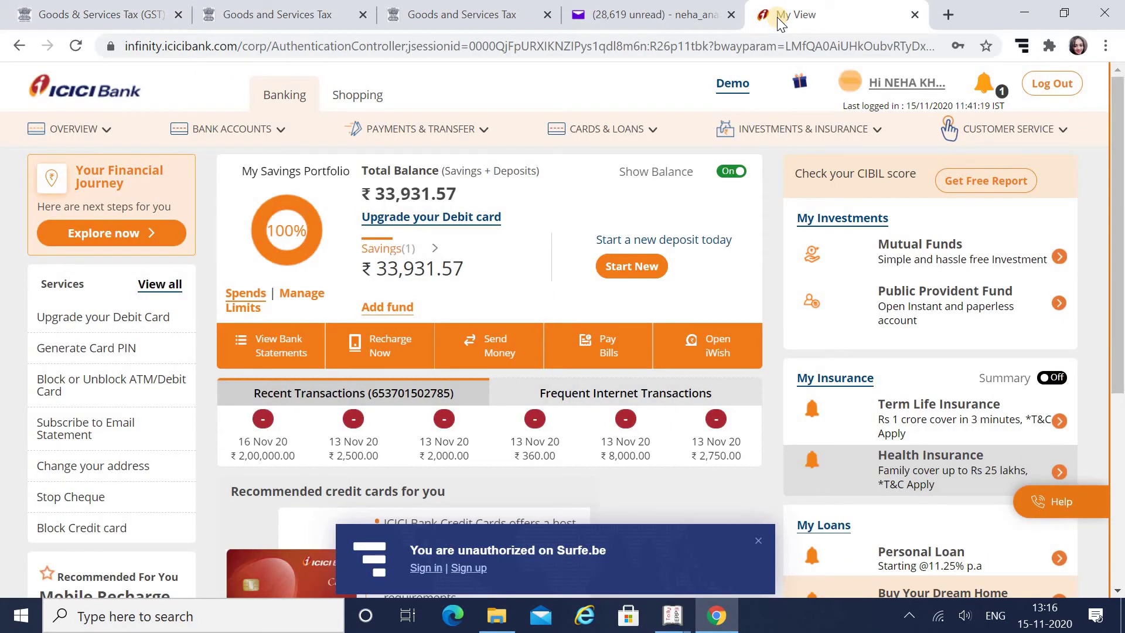
{"action": "left_click_drag", "start_coordinate": [1122, 206], "coordinate": [1121, 209]}
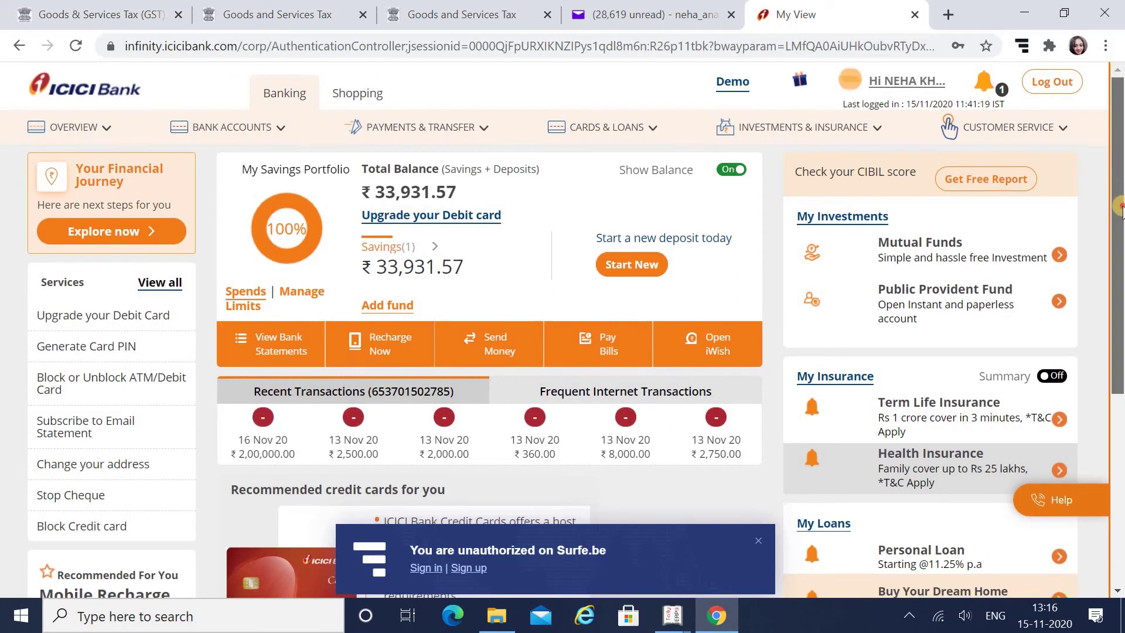
{"action": "scroll", "coordinate": [1121, 207], "scroll_direction": "down", "scroll_amount": 3}
{"action": "scroll", "coordinate": [1121, 179], "scroll_direction": "up", "scroll_amount": 1}
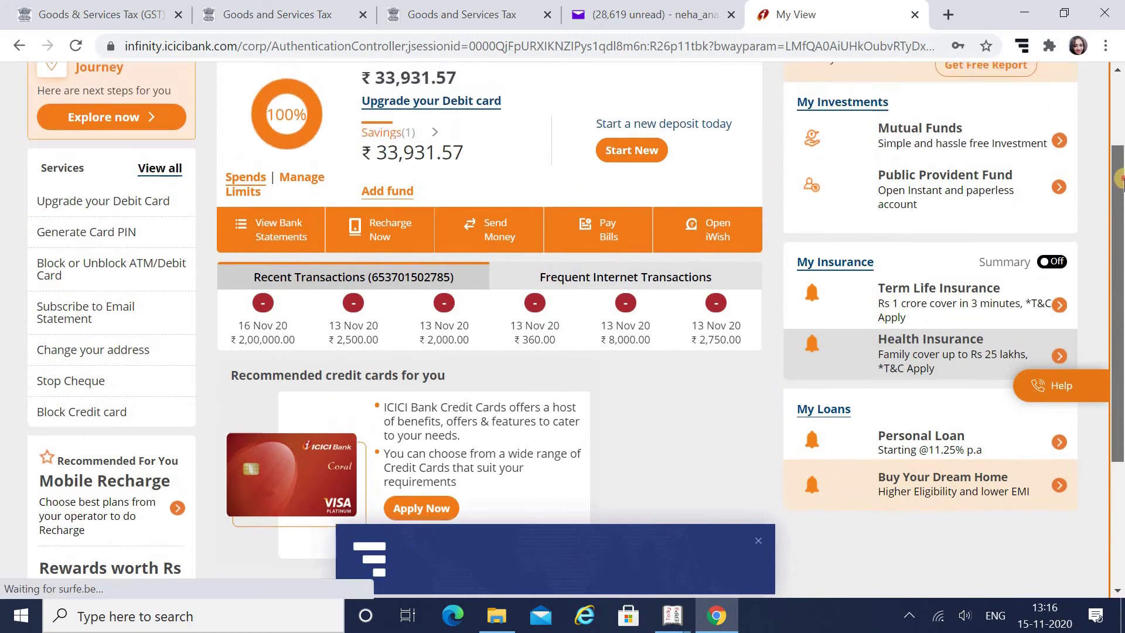
{"action": "scroll", "coordinate": [1121, 180], "scroll_direction": "up", "scroll_amount": 2}
{"action": "mouse_move", "coordinate": [394, 110]}
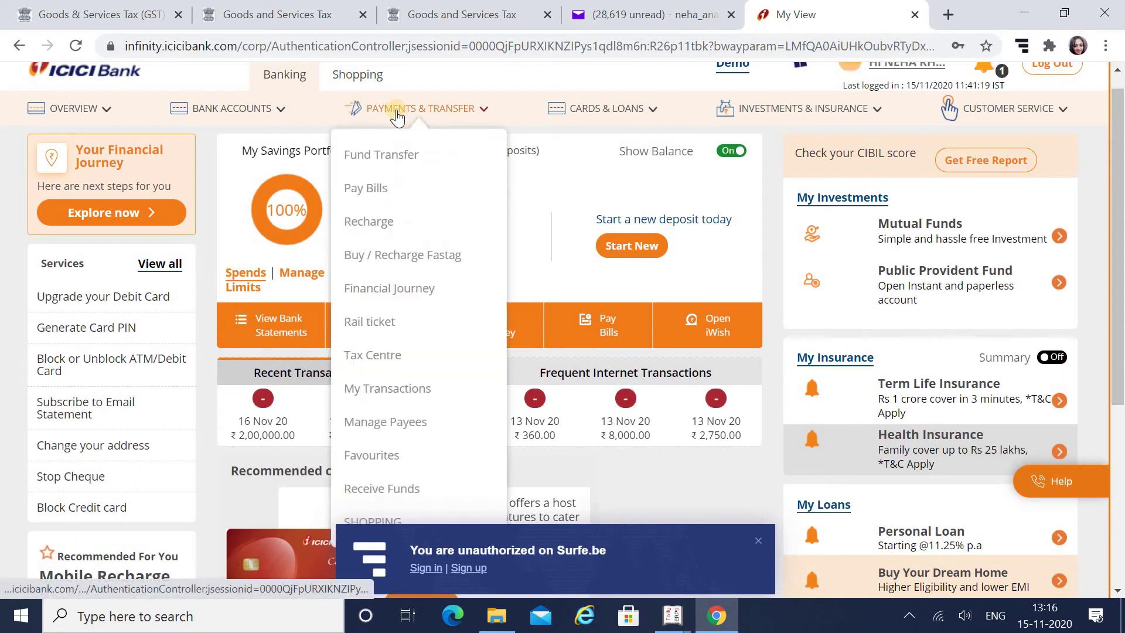
{"action": "left_click", "coordinate": [386, 362]}
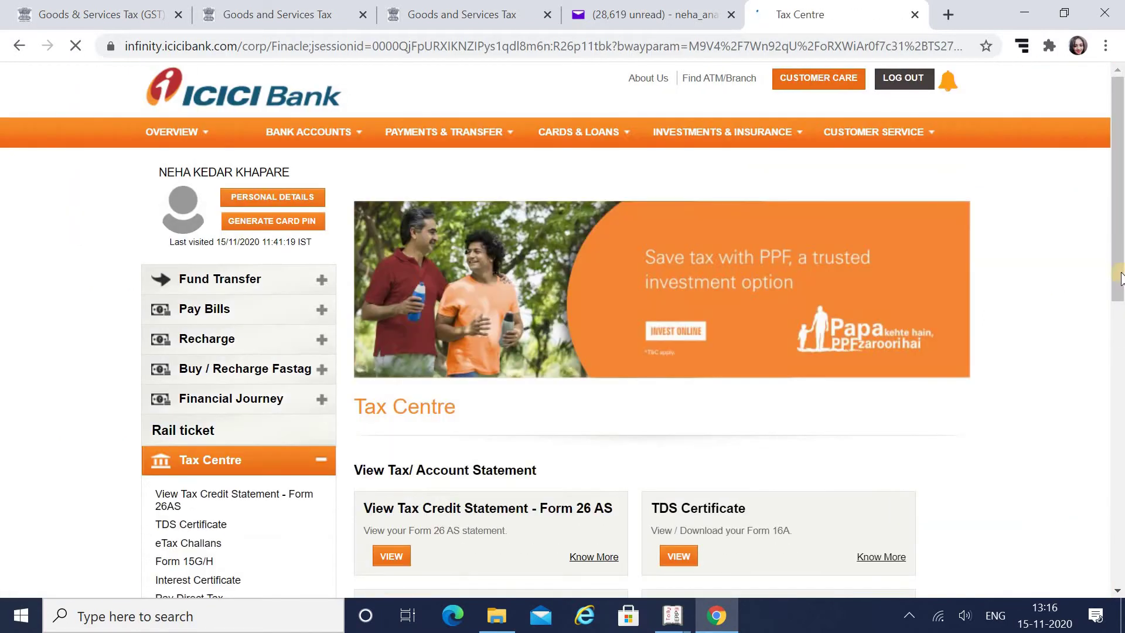
{"action": "scroll", "coordinate": [1123, 390], "scroll_direction": "down", "scroll_amount": 2}
{"action": "scroll", "coordinate": [1122, 390], "scroll_direction": "down", "scroll_amount": 3}
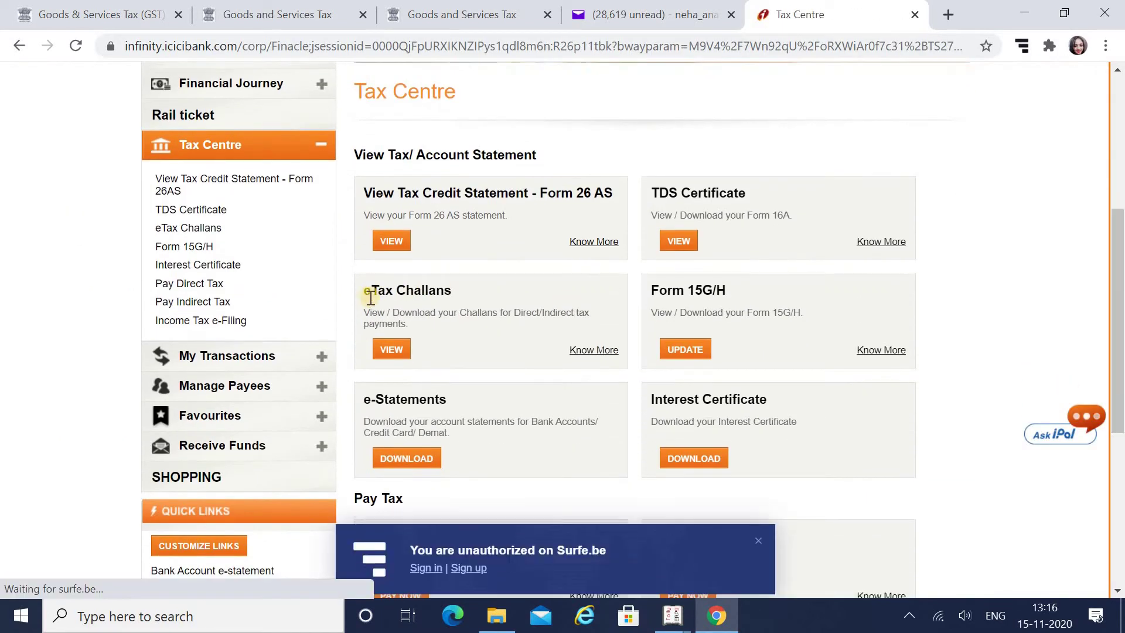
{"action": "left_click", "coordinate": [391, 354]}
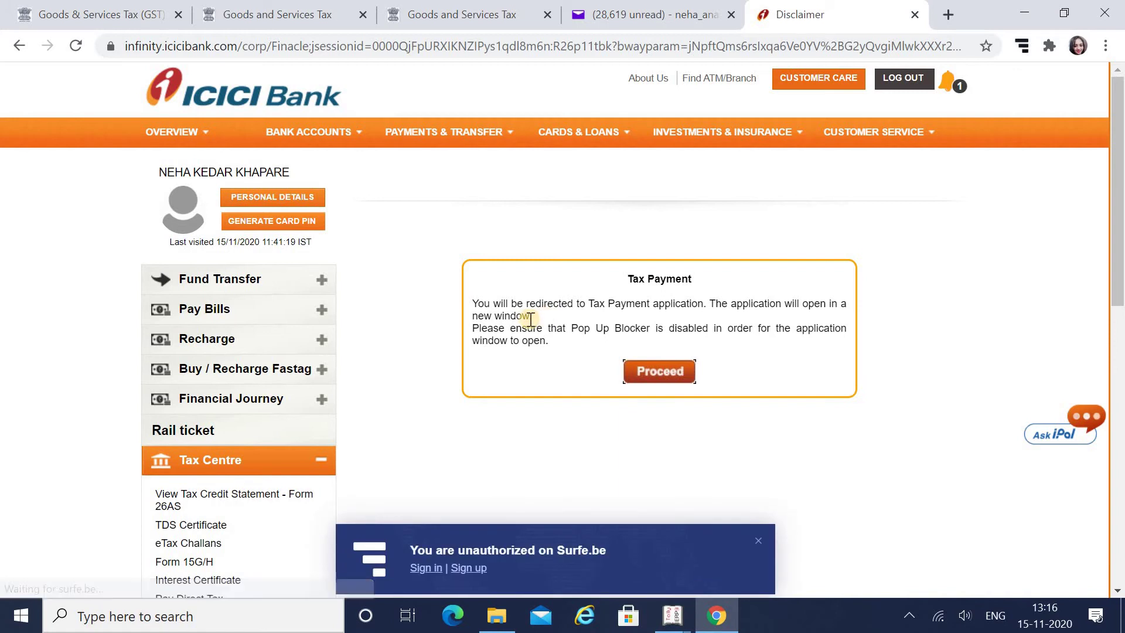
{"action": "left_click", "coordinate": [660, 374]}
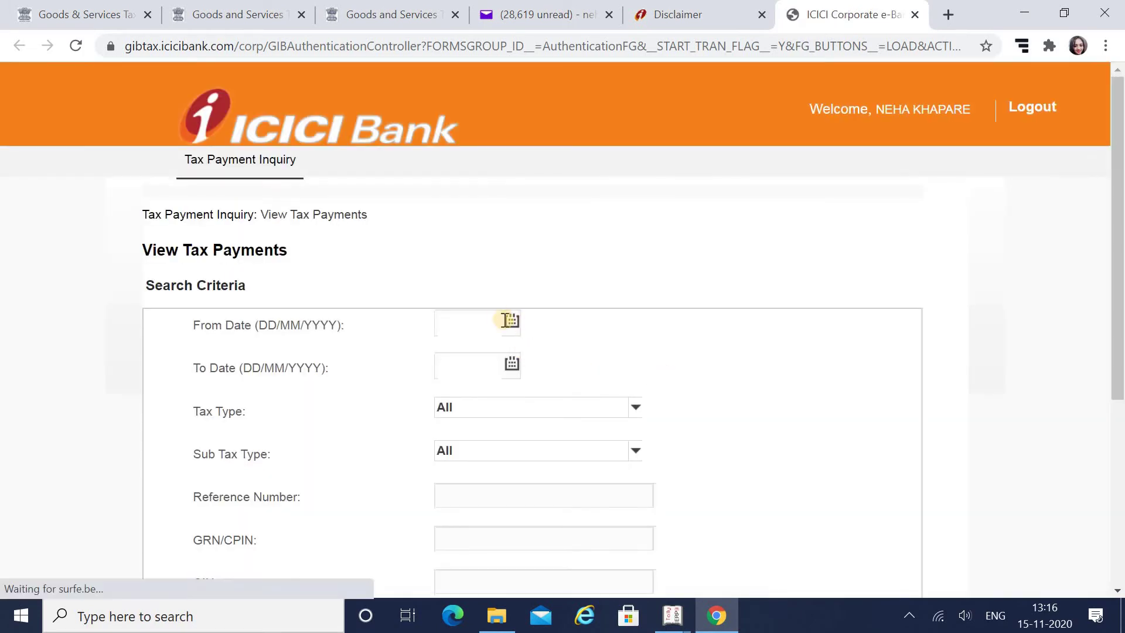
Search tax payments from 01/11/2020 to 15/11/2020 and open the 2,000.00 GST Payment's details
{"action": "left_click", "coordinate": [507, 322]}
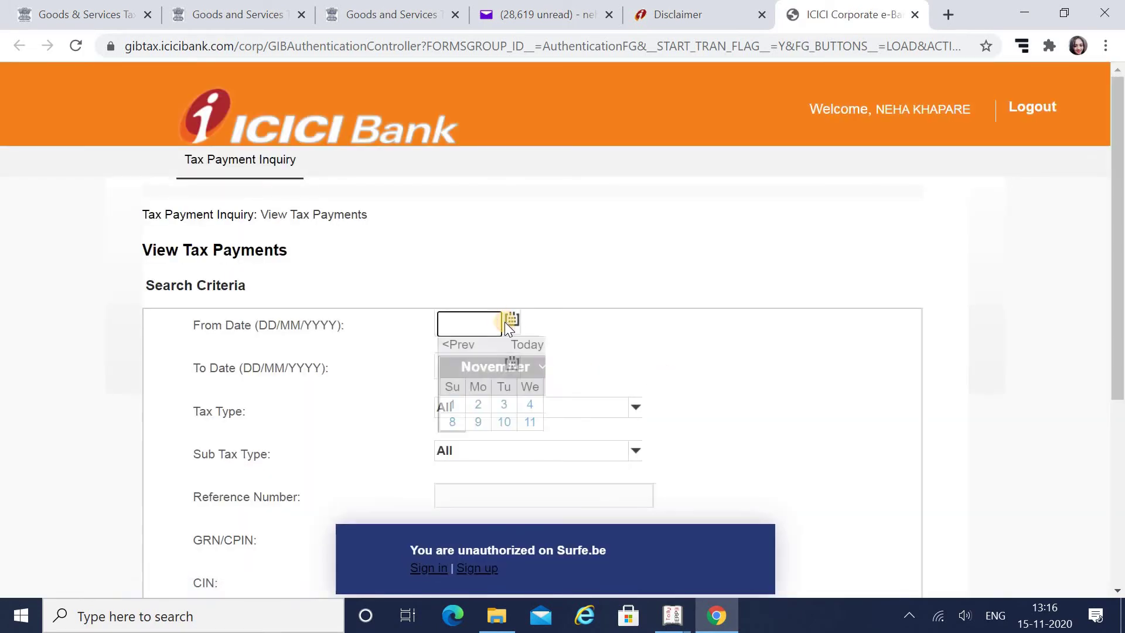
{"action": "left_click", "coordinate": [453, 407]}
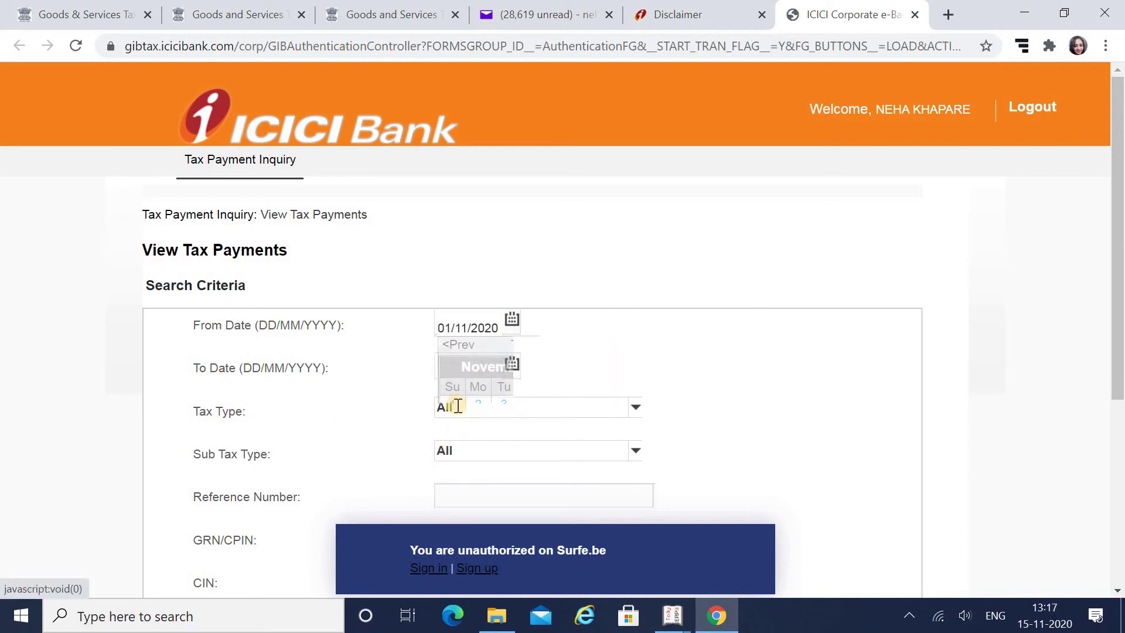
{"action": "left_click", "coordinate": [513, 368]}
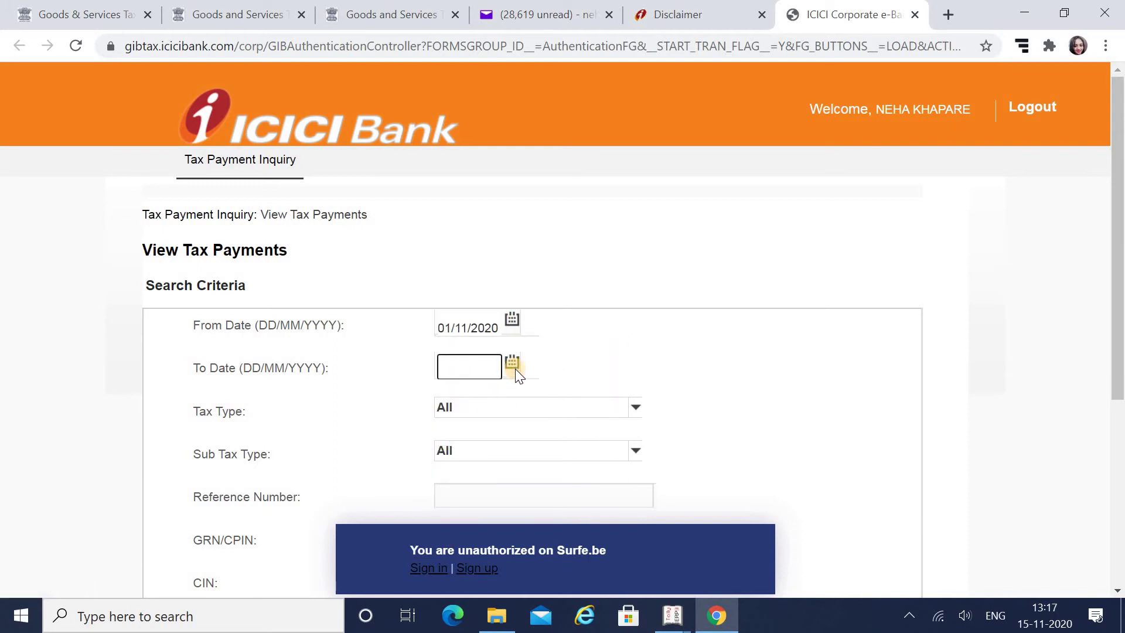
{"action": "left_click", "coordinate": [454, 484]}
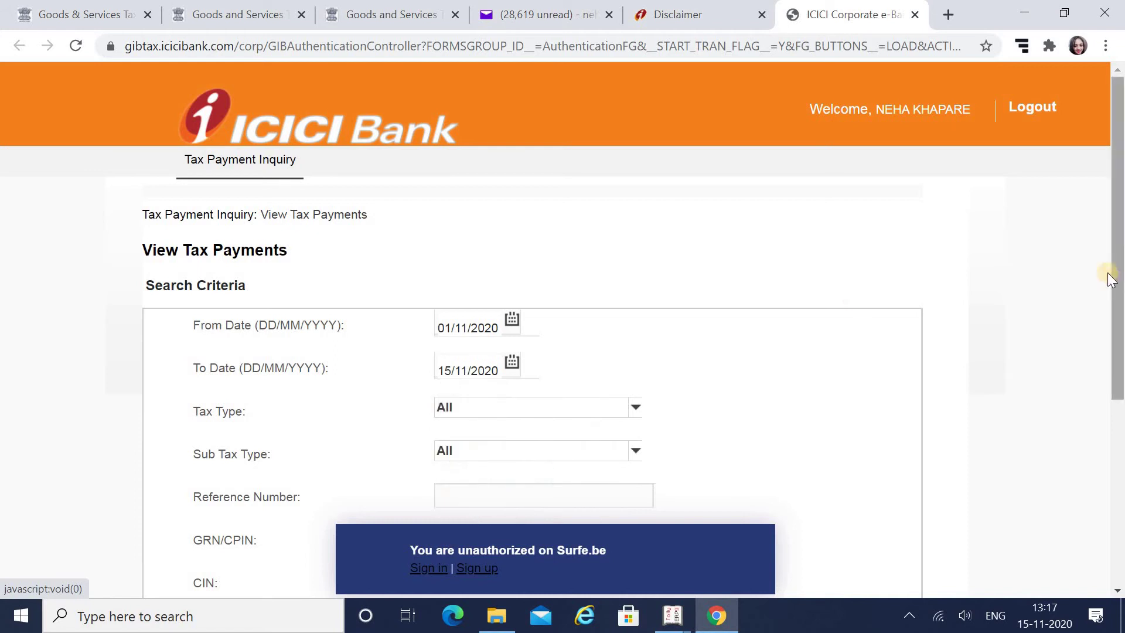
{"action": "scroll", "coordinate": [246, 415], "scroll_direction": "down", "scroll_amount": 5}
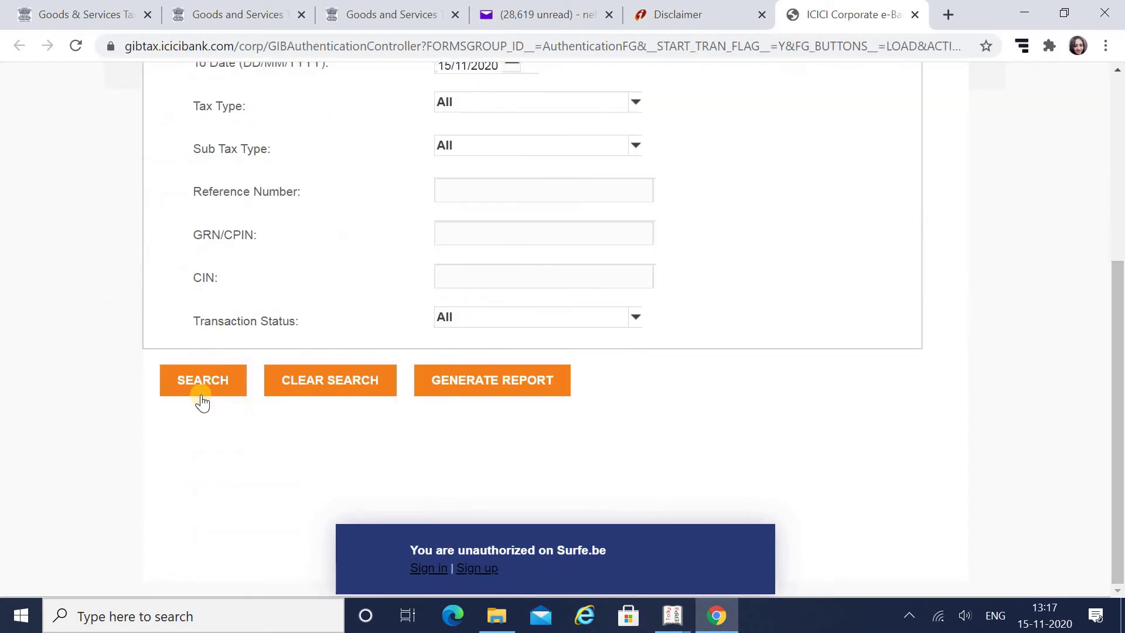
{"action": "left_click", "coordinate": [202, 394]}
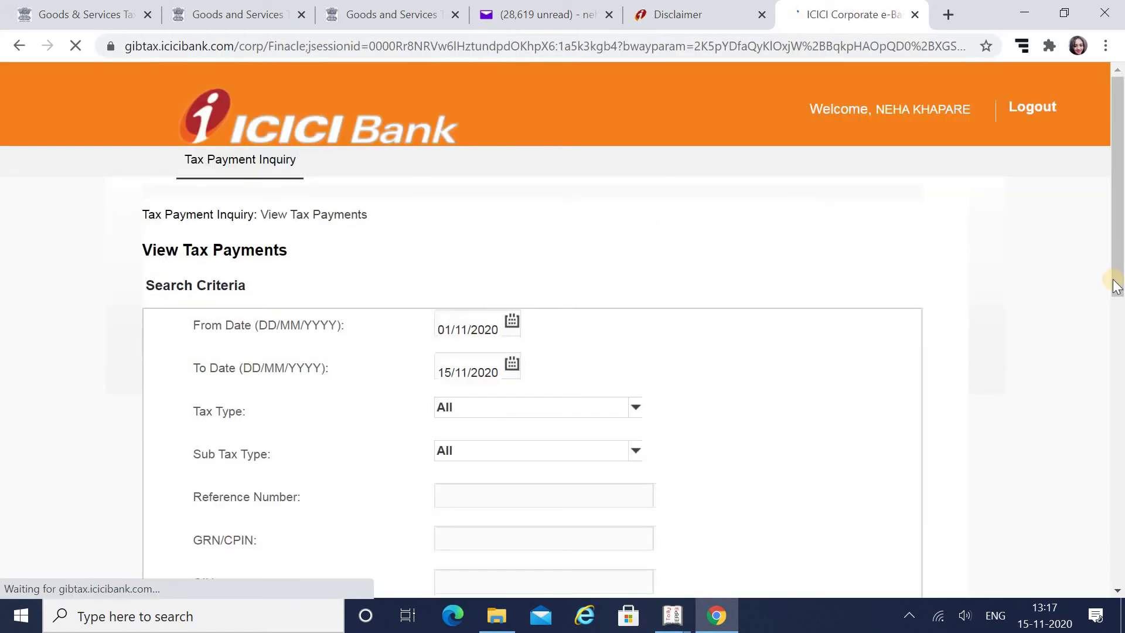
{"action": "left_click_drag", "start_coordinate": [1120, 279], "coordinate": [1120, 502]}
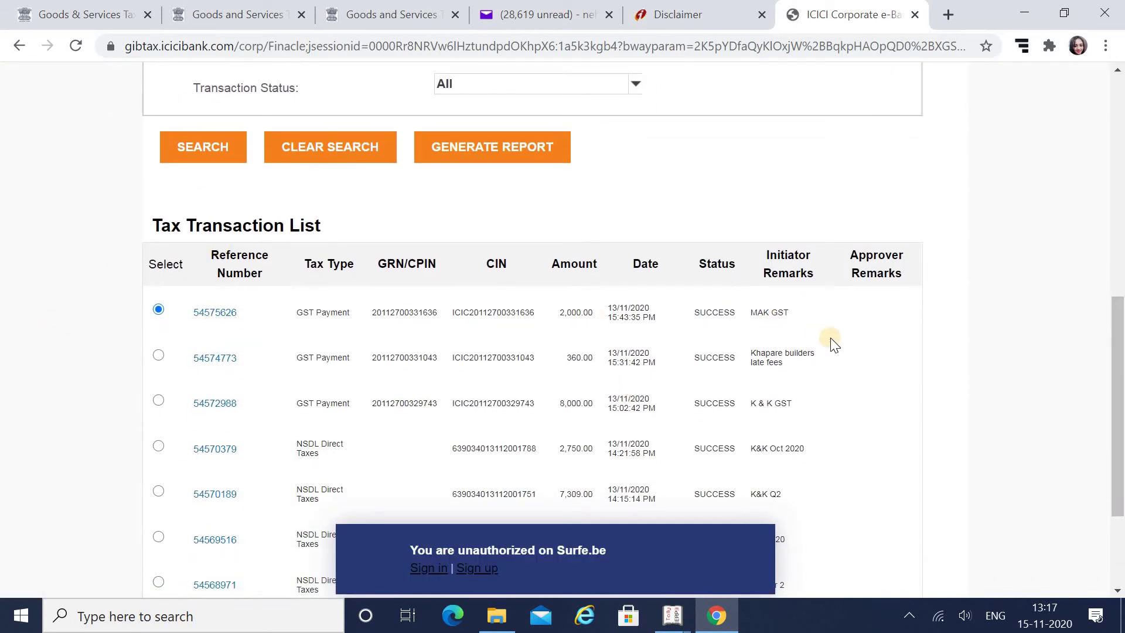
{"action": "left_click", "coordinate": [218, 318]}
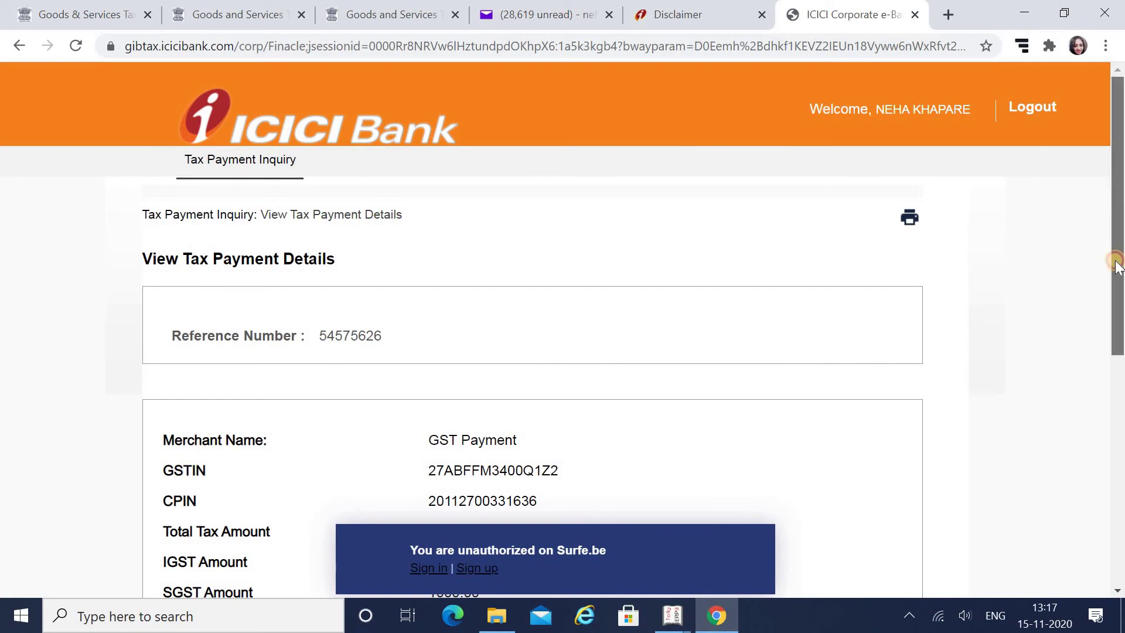
Copy the CPIN of the ₹2,000 GST payment and return to the GST grievance tab
{"action": "left_click_drag", "start_coordinate": [1117, 263], "coordinate": [1117, 416]}
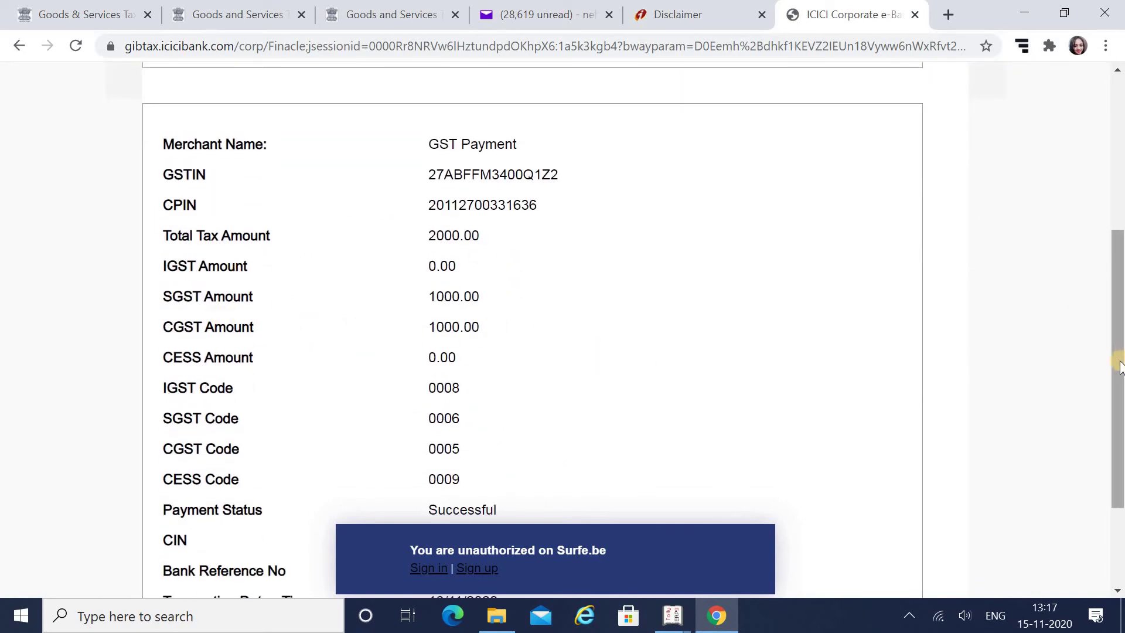
{"action": "left_click_drag", "start_coordinate": [1120, 366], "coordinate": [1120, 432]}
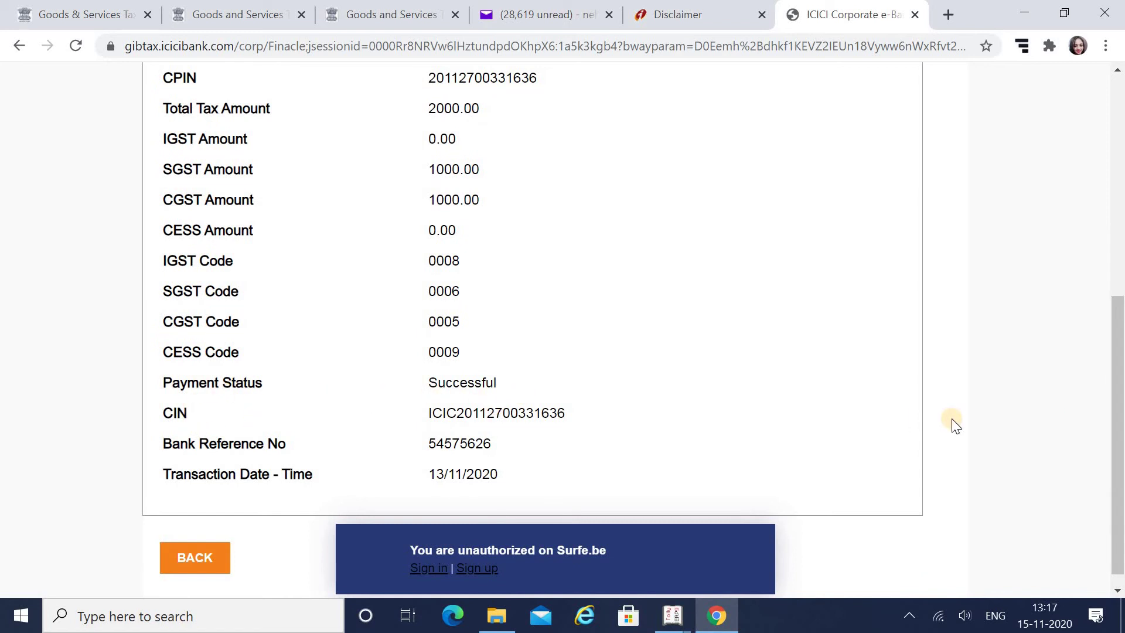
{"action": "left_click_drag", "start_coordinate": [1120, 511], "coordinate": [1120, 420]}
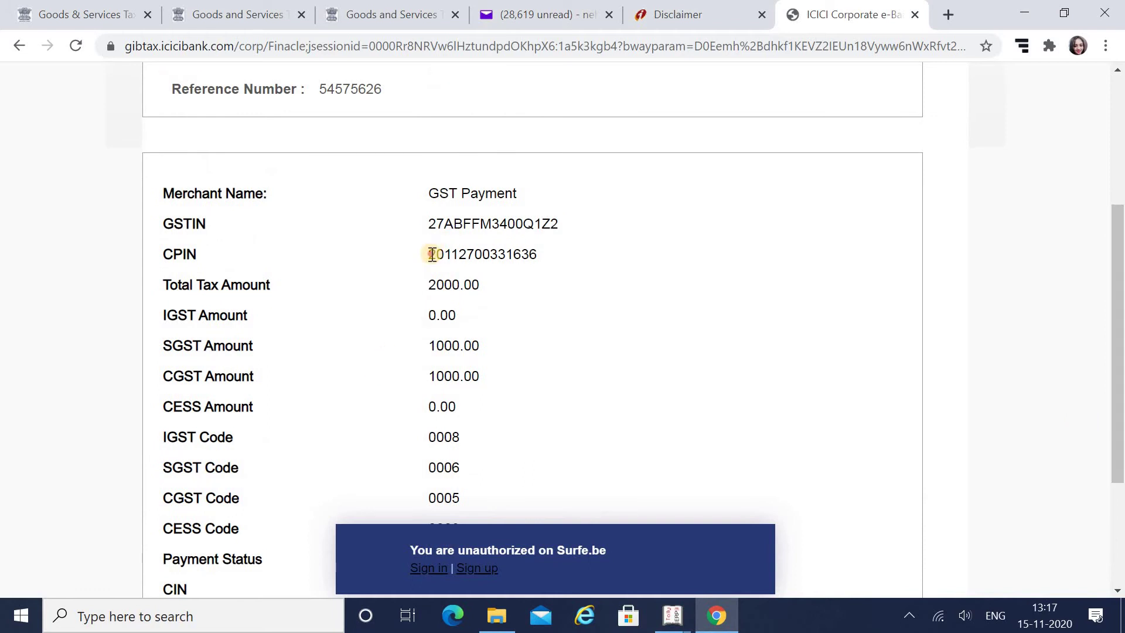
{"action": "left_click_drag", "start_coordinate": [432, 254], "coordinate": [571, 259]}
{"action": "key", "text": "ctrl+c"}
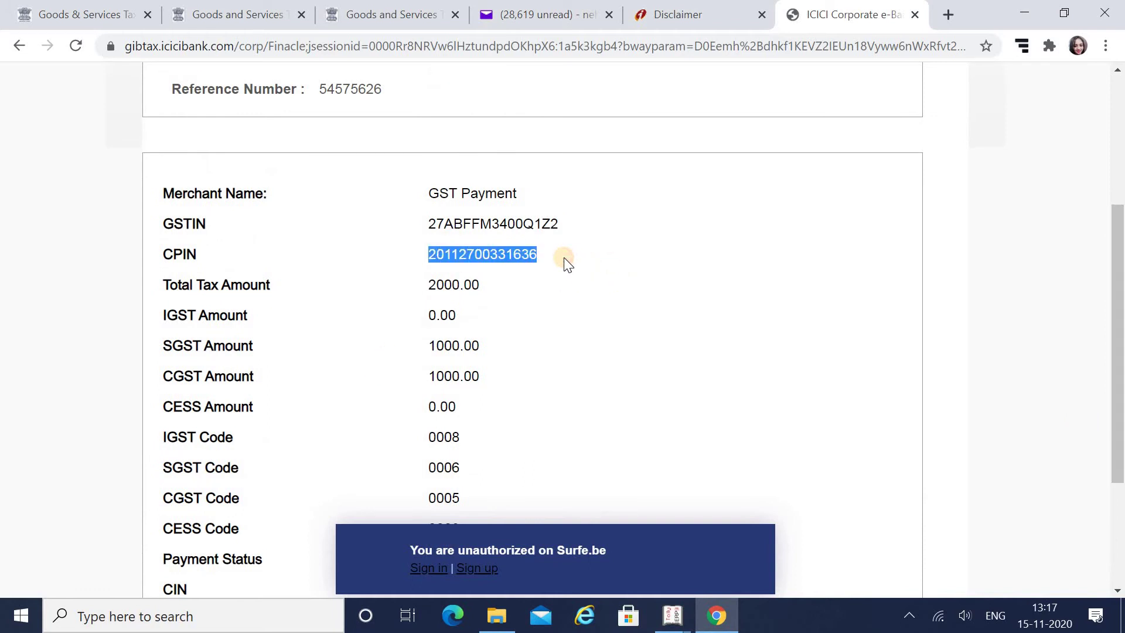
{"action": "left_click", "coordinate": [61, 5]}
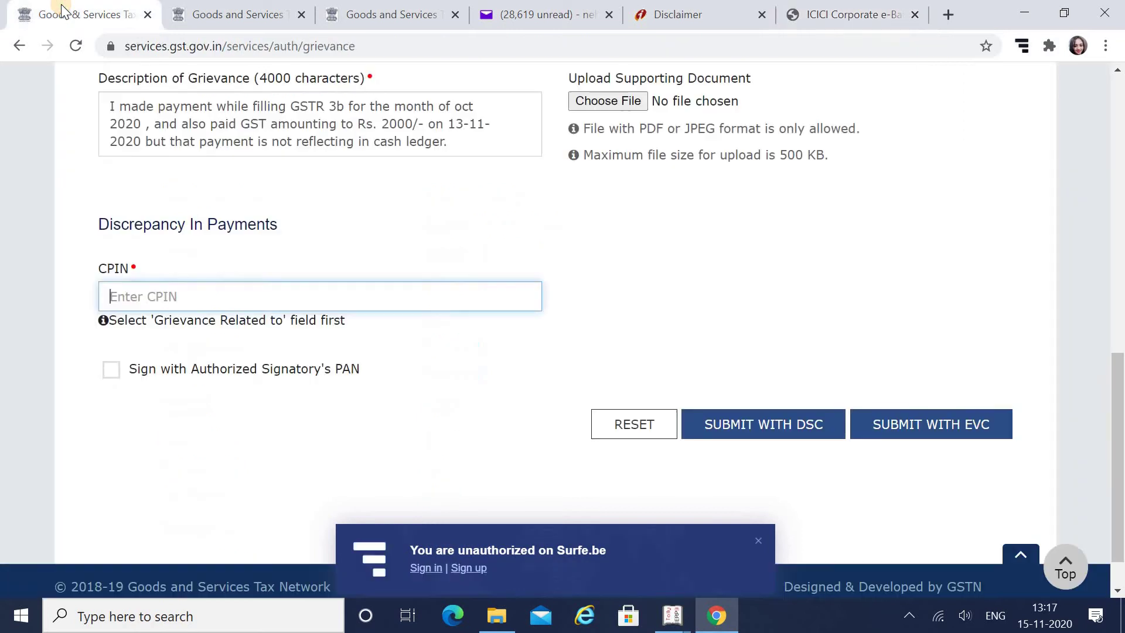
Paste the CPIN to load CGST and SGST 1000 each from ICICI BANK LIMITED, then revisit the bank tab
{"action": "key", "text": "ctrl+v"}
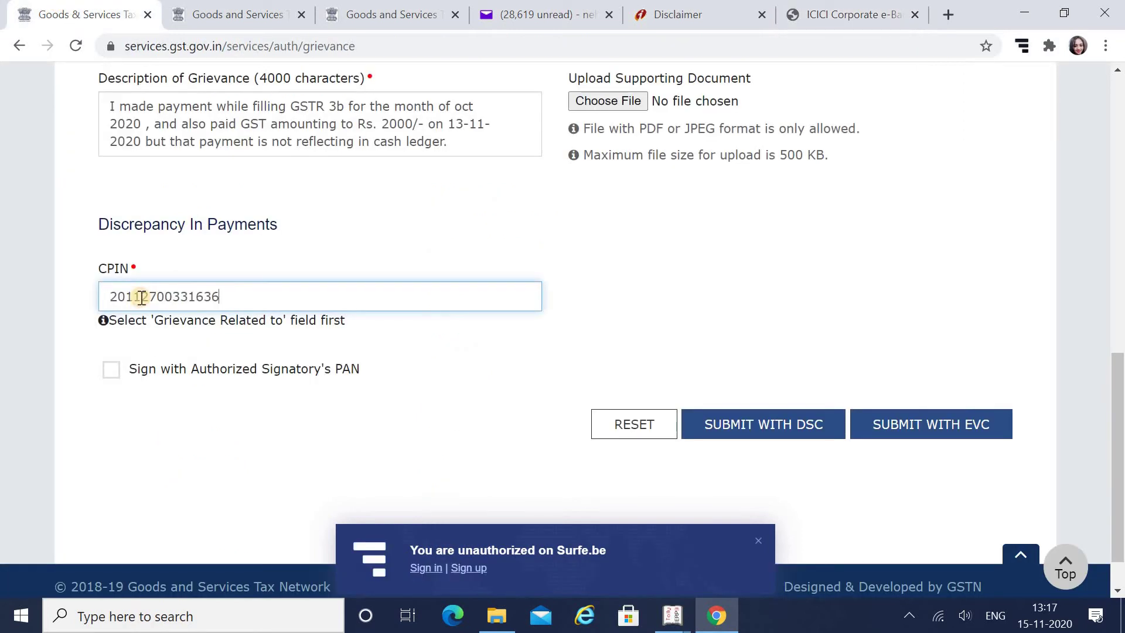
{"action": "left_click", "coordinate": [112, 372]}
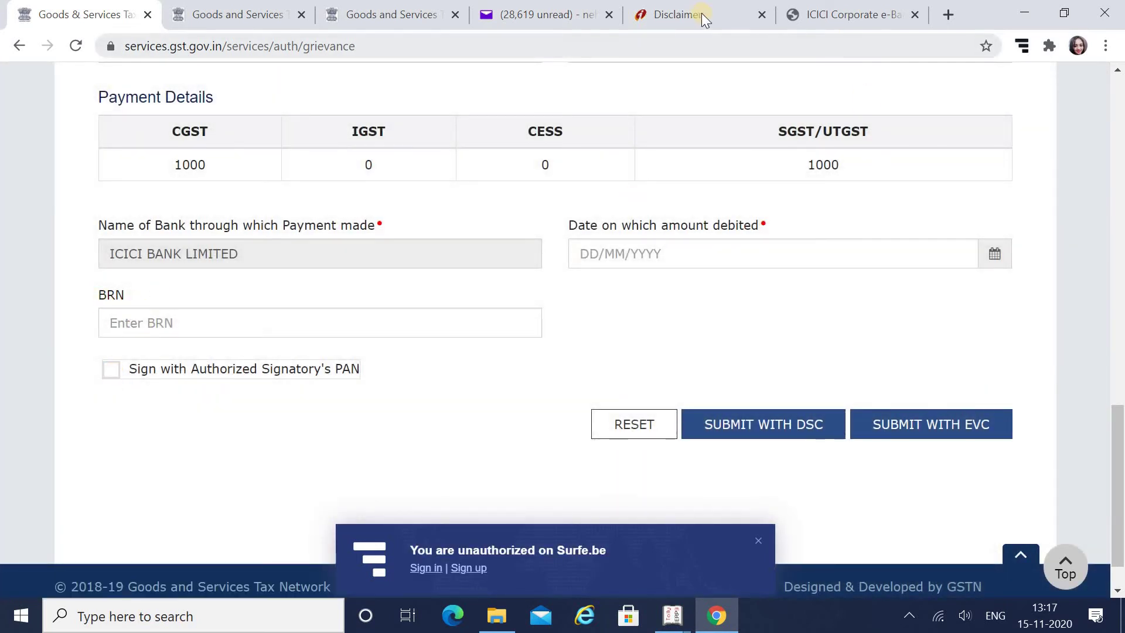
{"action": "left_click", "coordinate": [858, 13]}
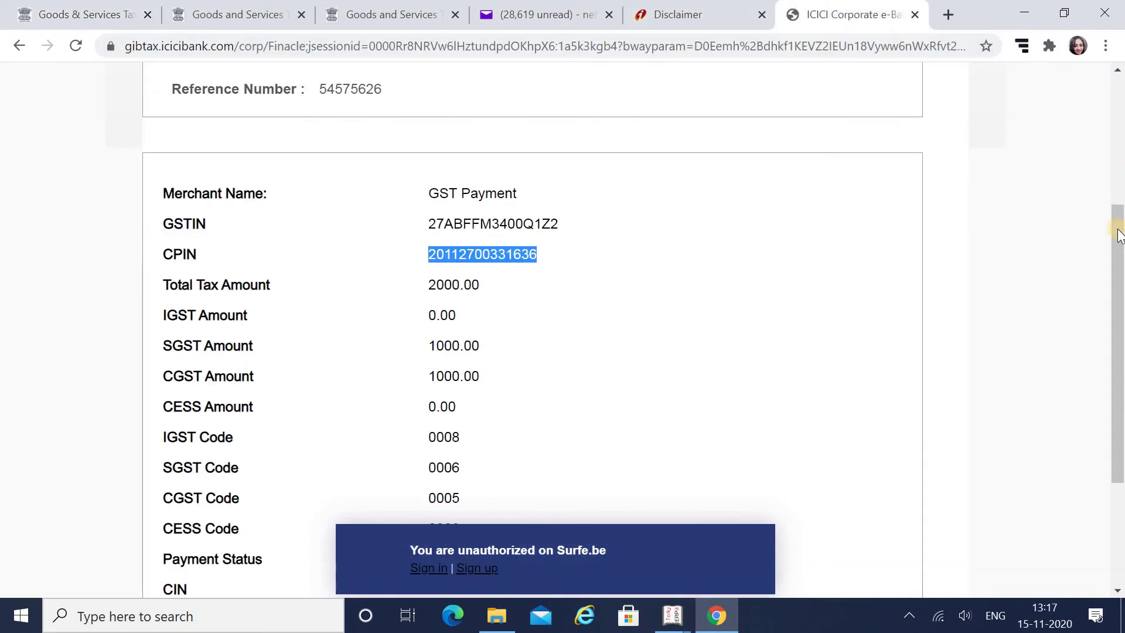
Copy the payment's Bank Reference No and paste it into the grievance form's BRN field
{"action": "left_click_drag", "start_coordinate": [1118, 240], "coordinate": [1119, 334]}
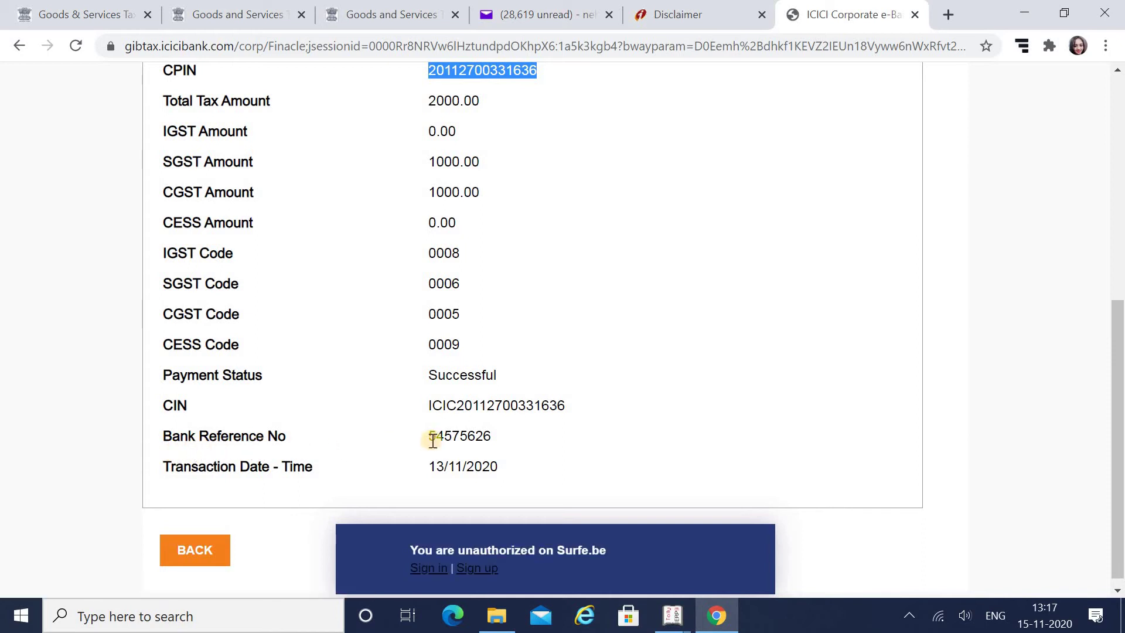
{"action": "left_click_drag", "start_coordinate": [432, 441], "coordinate": [521, 447]}
{"action": "key", "text": "ctrl+c"}
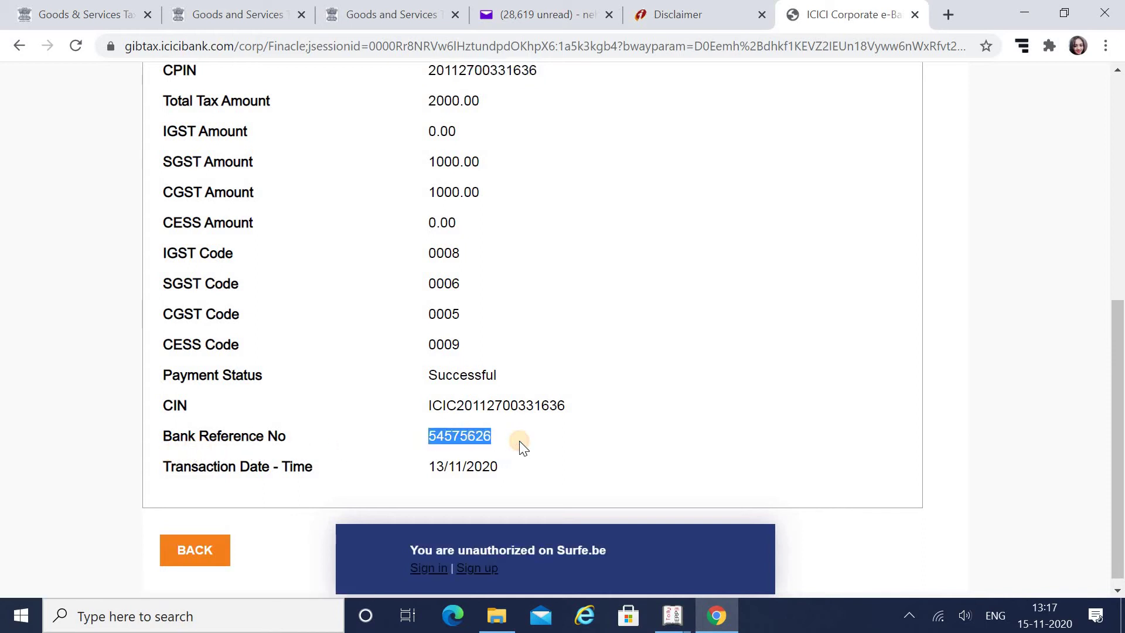
{"action": "left_click", "coordinate": [56, 13]}
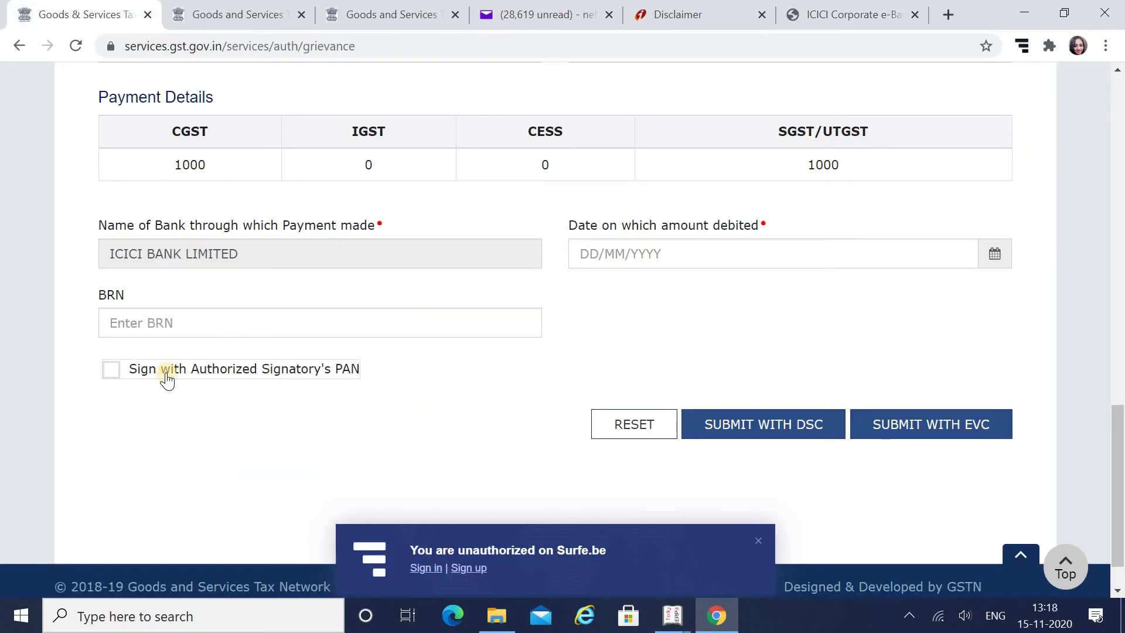
{"action": "left_click", "coordinate": [156, 326]}
{"action": "key", "text": "ctrl+v"}
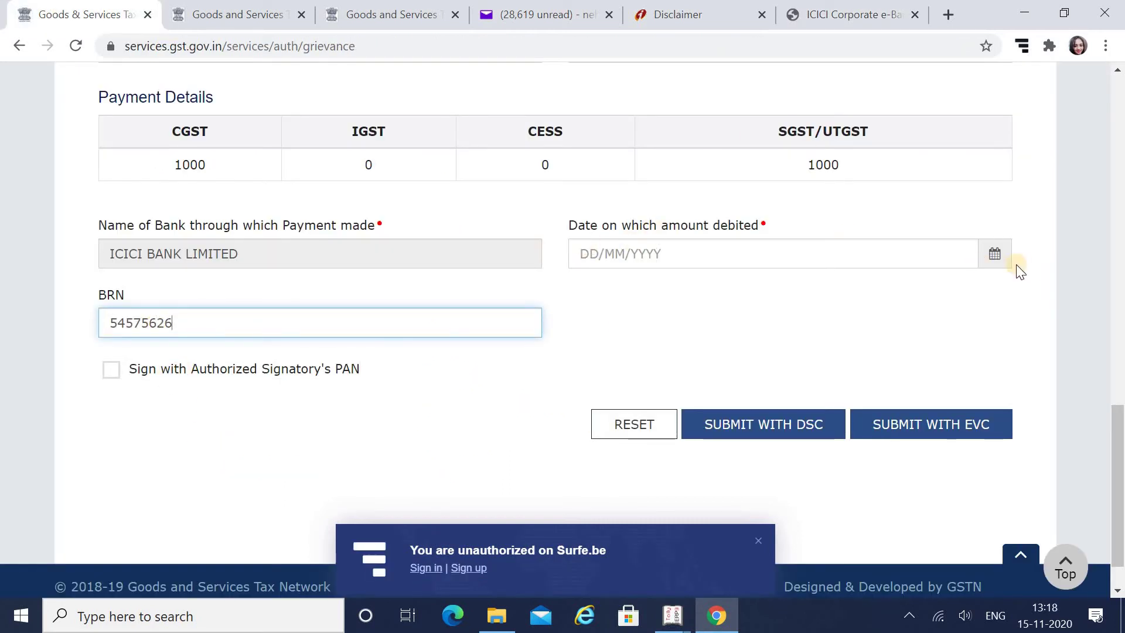
Pick 13 November 2020 from the calendar as the date the amount was debited
{"action": "left_click", "coordinate": [998, 262]}
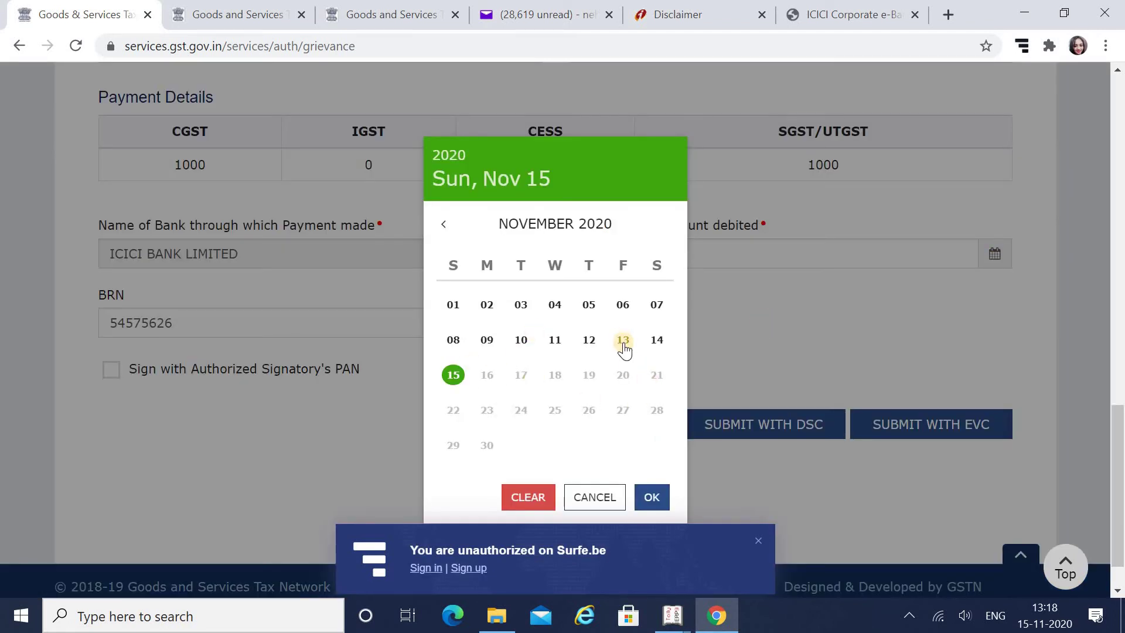
{"action": "left_click", "coordinate": [622, 340]}
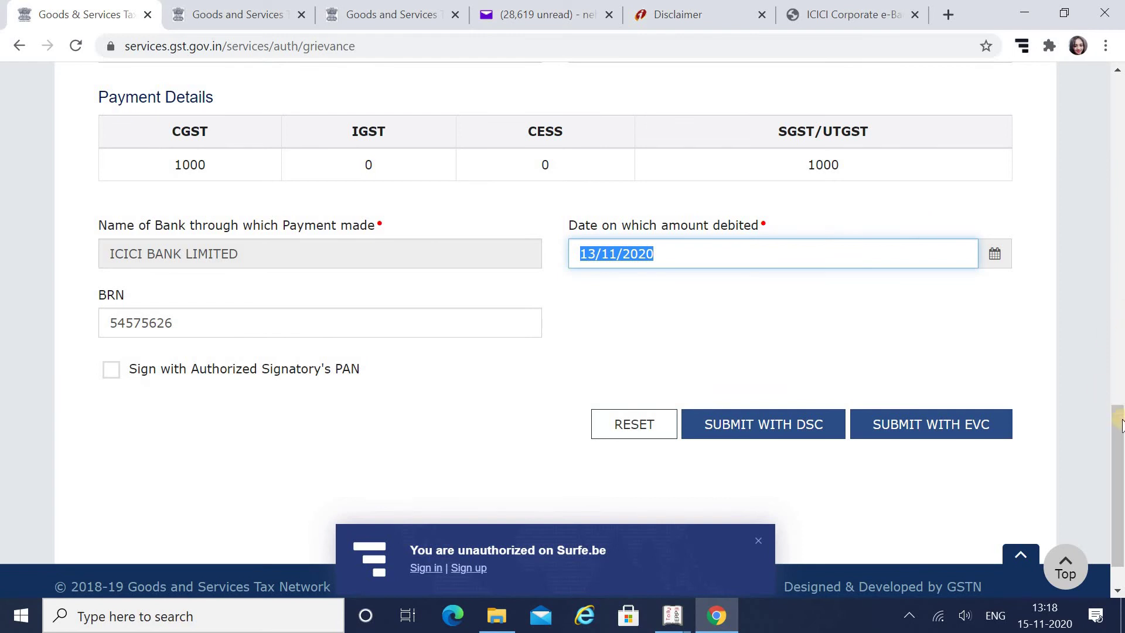
{"action": "left_click_drag", "start_coordinate": [1121, 427], "coordinate": [1120, 328]}
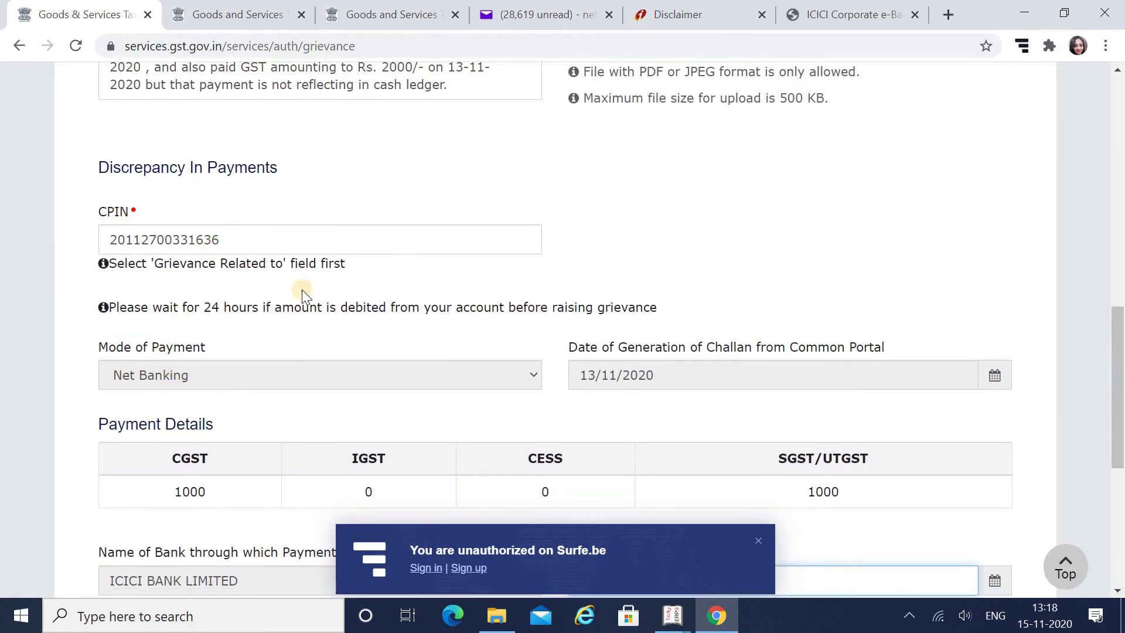
{"action": "left_click_drag", "start_coordinate": [1118, 394], "coordinate": [1118, 452]}
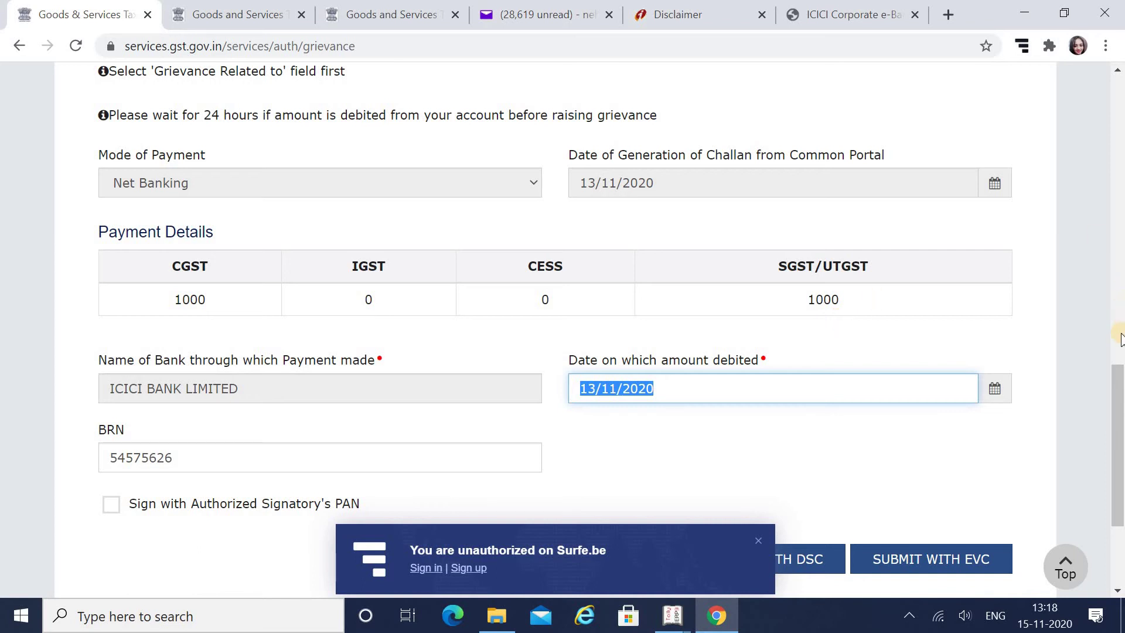
{"action": "scroll", "coordinate": [1120, 444], "scroll_direction": "down", "scroll_amount": 3}
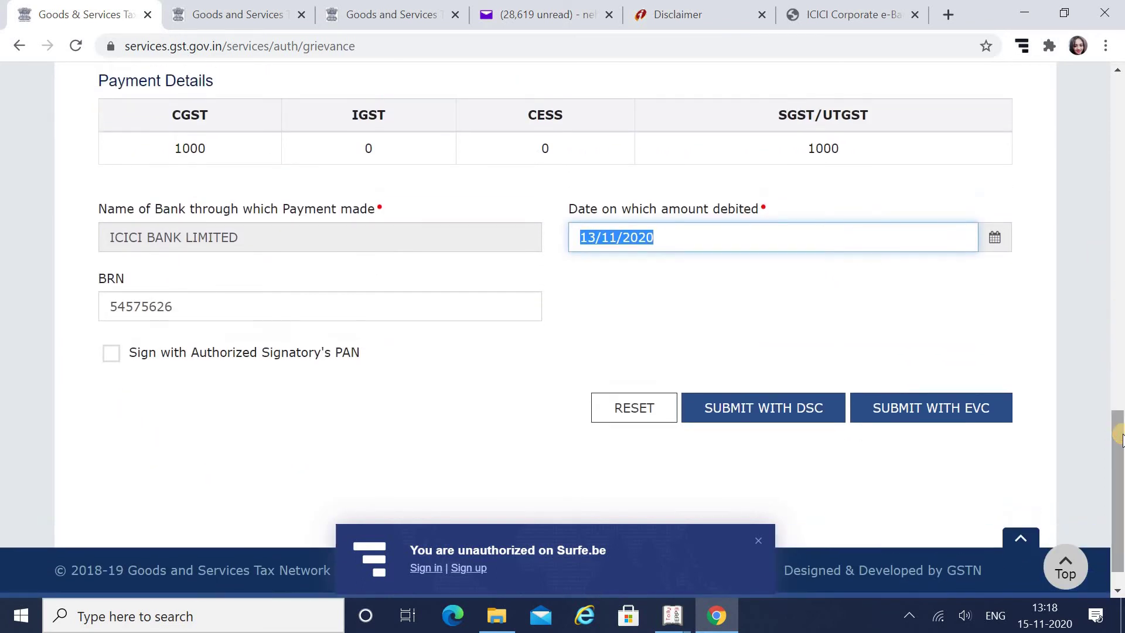
{"action": "scroll", "coordinate": [1120, 281], "scroll_direction": "up", "scroll_amount": 20}
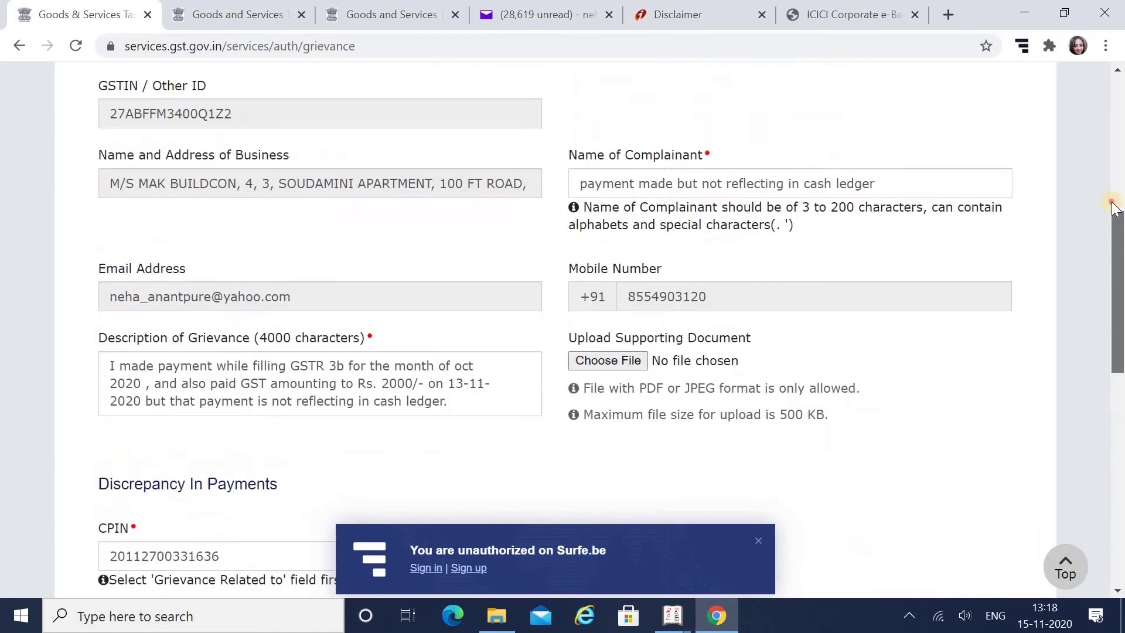
{"action": "scroll", "coordinate": [569, 123], "scroll_direction": "down", "scroll_amount": 2}
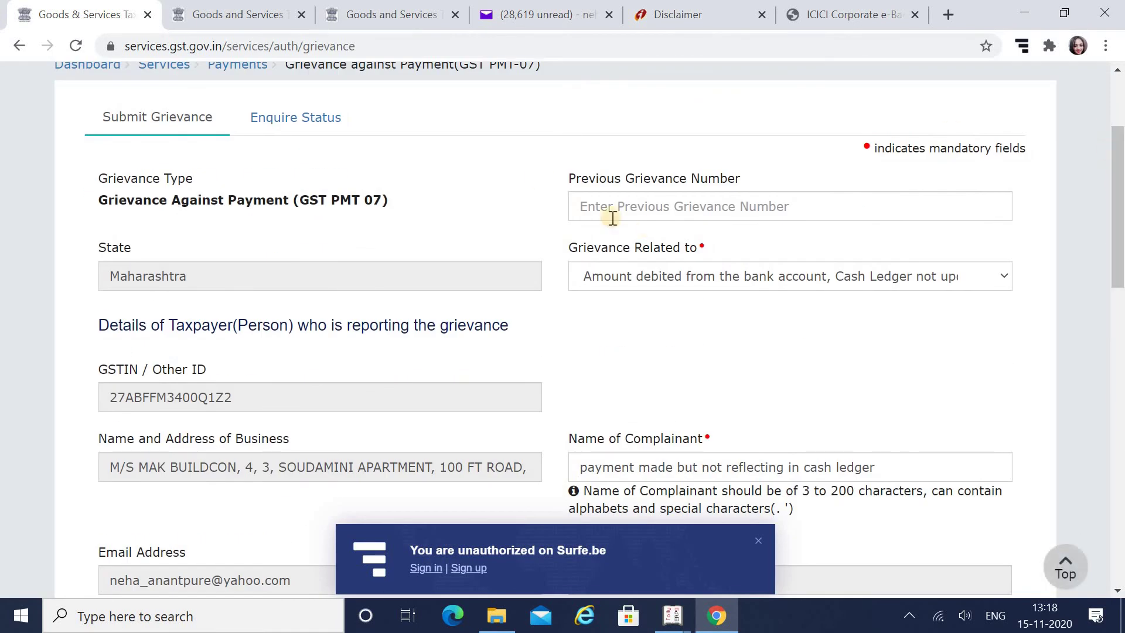
{"action": "scroll", "coordinate": [726, 171], "scroll_direction": "down", "scroll_amount": 2}
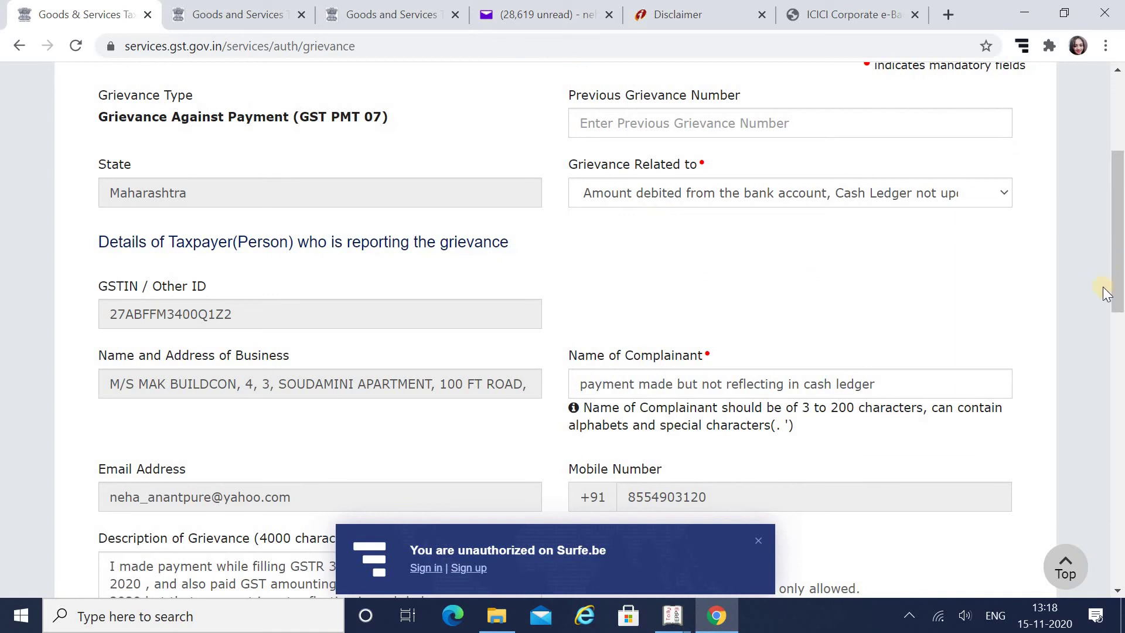
{"action": "triple_click", "coordinate": [1109, 245]}
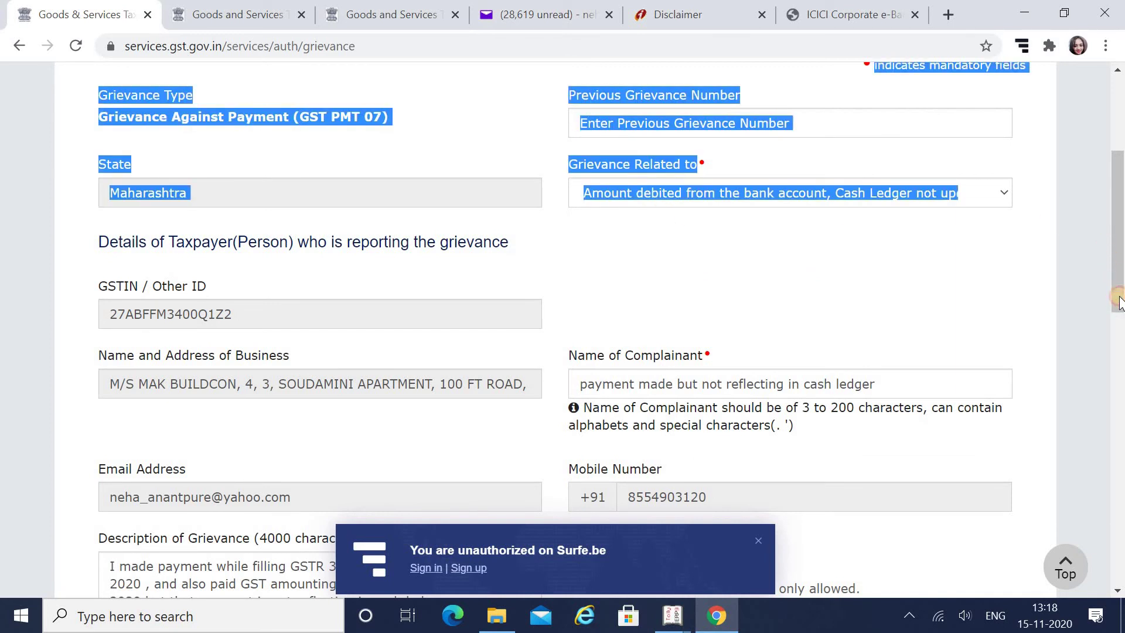
{"action": "left_click_drag", "start_coordinate": [1120, 302], "coordinate": [1119, 354]}
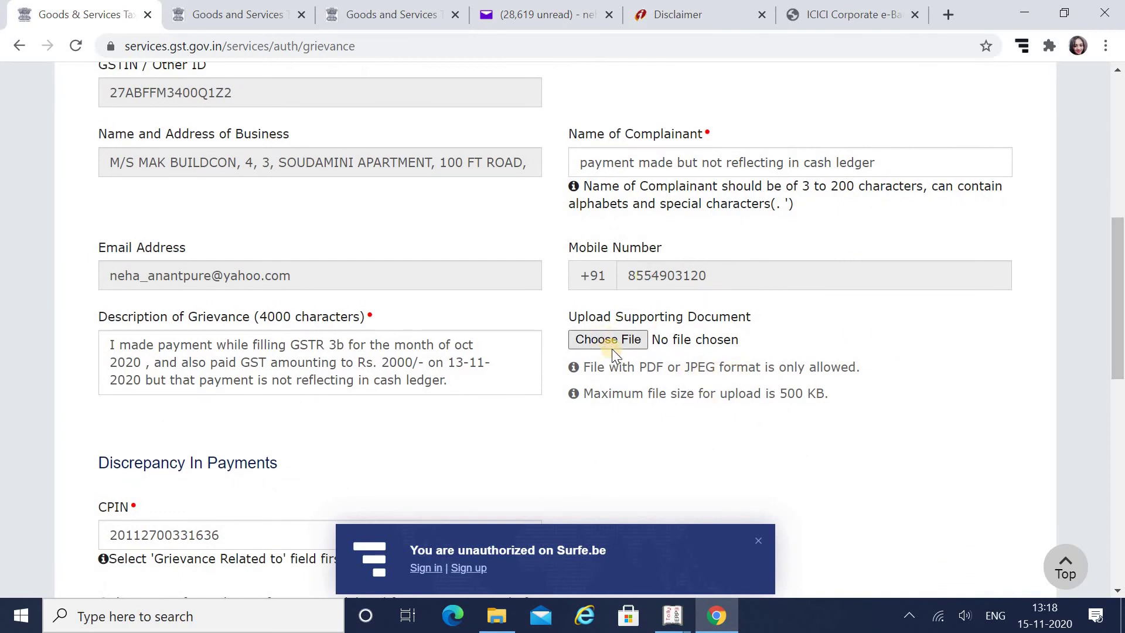
Open a printable copy of the ICICI payment details and choose Save as PDF
{"action": "left_click", "coordinate": [828, 9]}
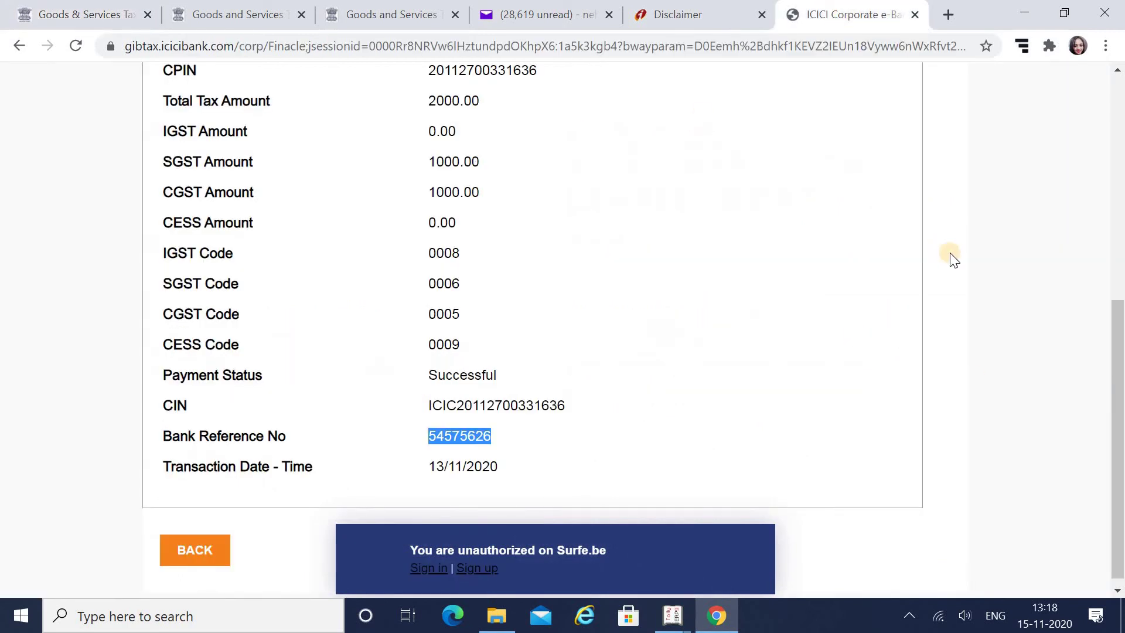
{"action": "left_click", "coordinate": [1120, 108]}
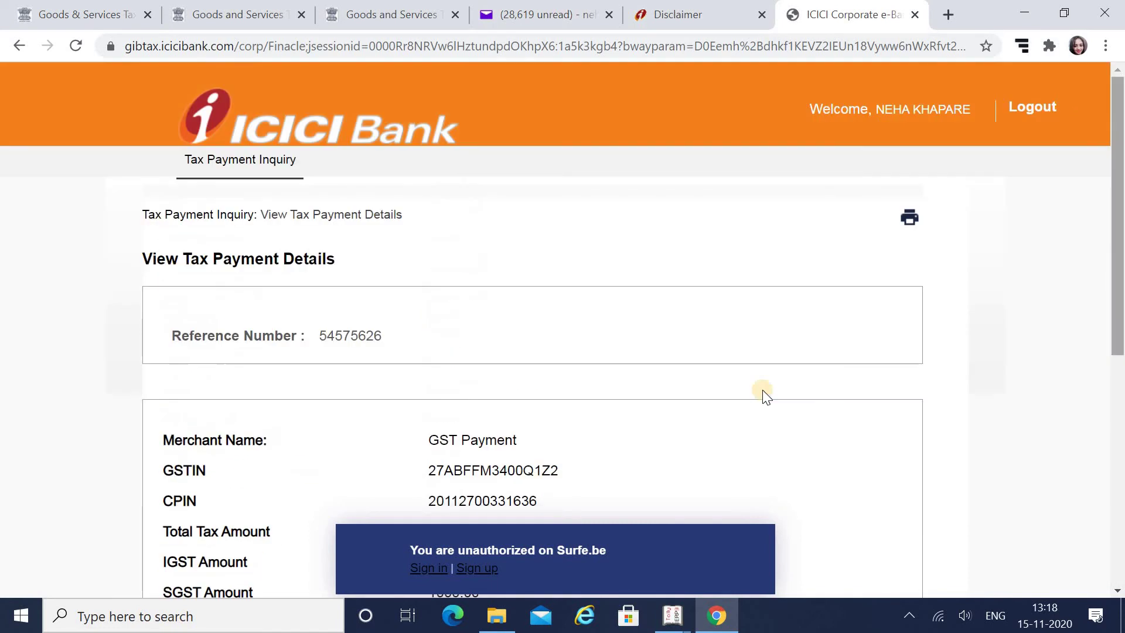
{"action": "left_click", "coordinate": [910, 226]}
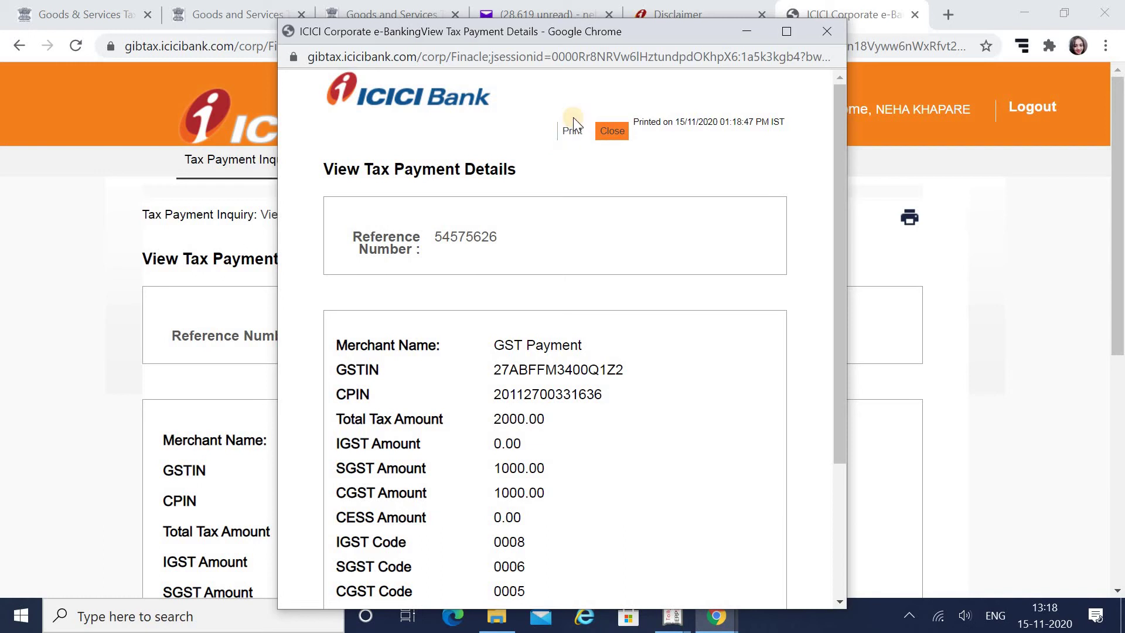
{"action": "left_click", "coordinate": [573, 133]}
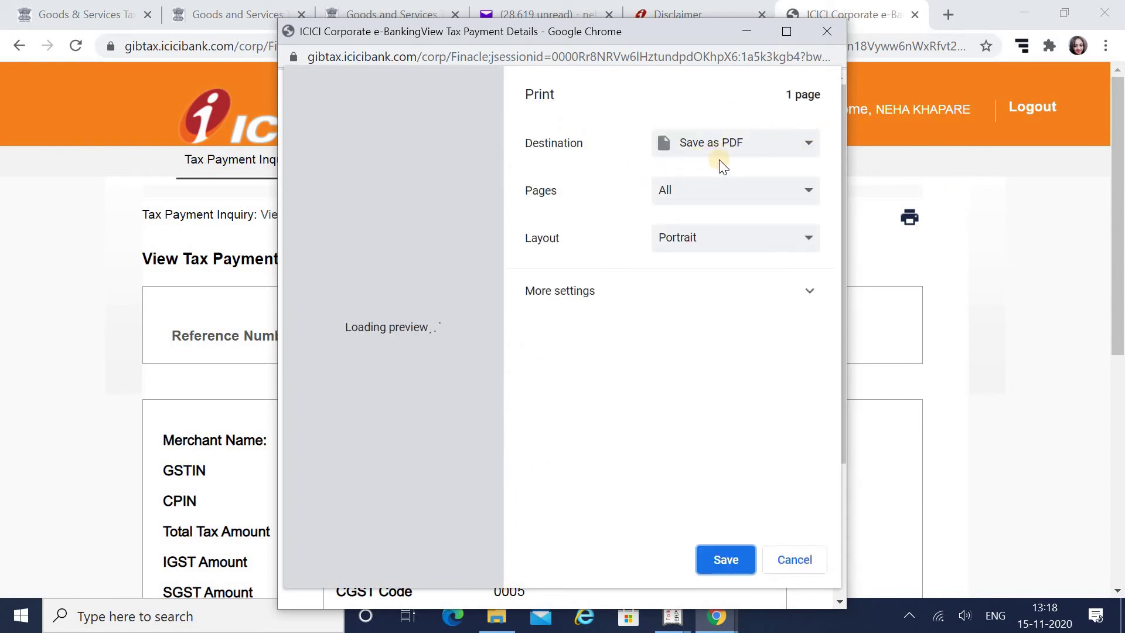
{"action": "left_click", "coordinate": [731, 560]}
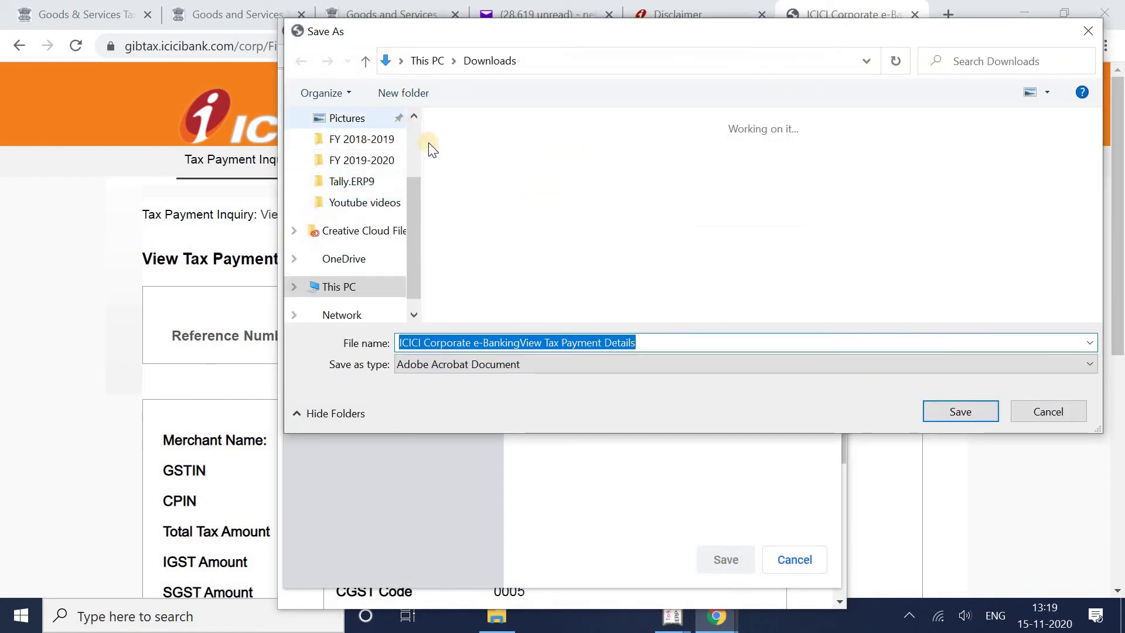
Save the PDF into Downloads with 'Mak' appended to the file name, then close the print window
{"action": "left_click", "coordinate": [413, 133]}
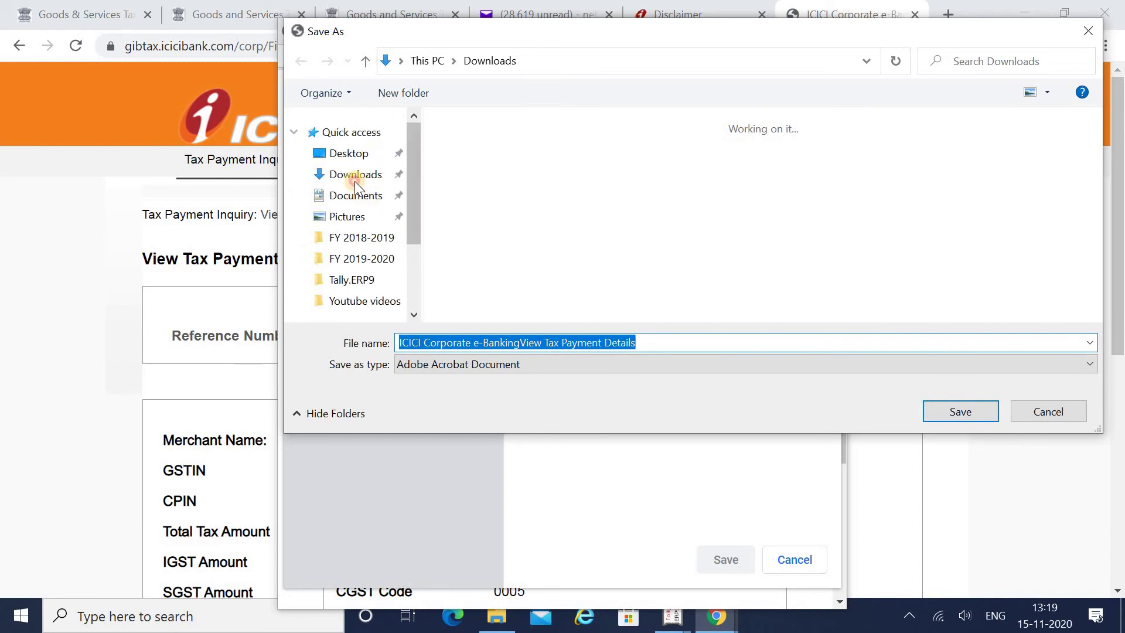
{"action": "left_click", "coordinate": [354, 181]}
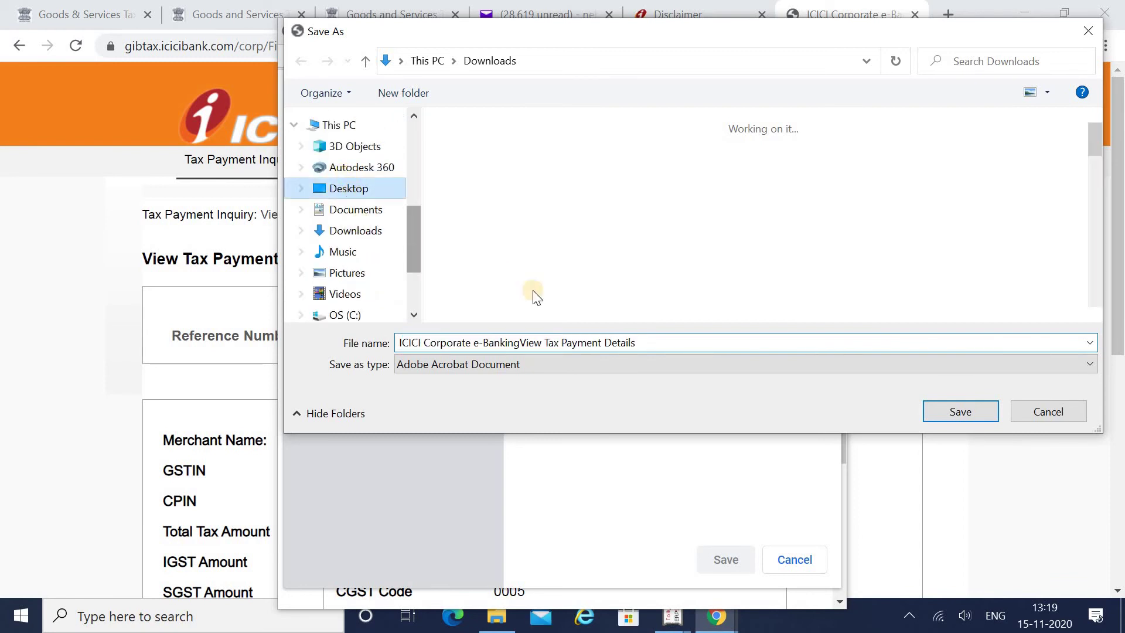
{"action": "left_click", "coordinate": [355, 249]}
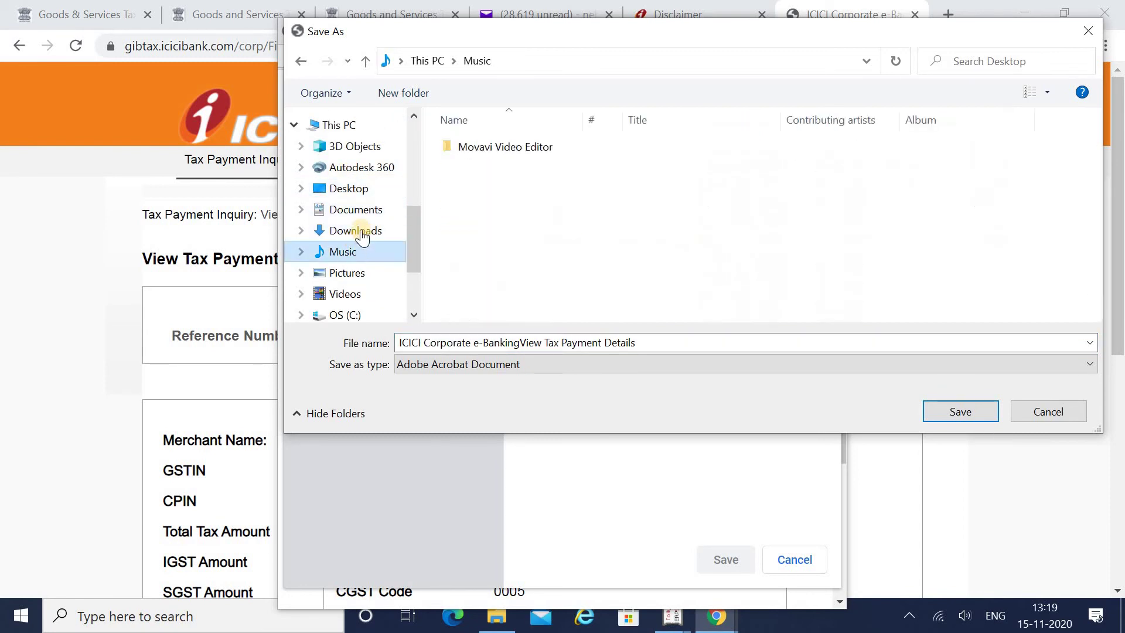
{"action": "left_click", "coordinate": [356, 230]}
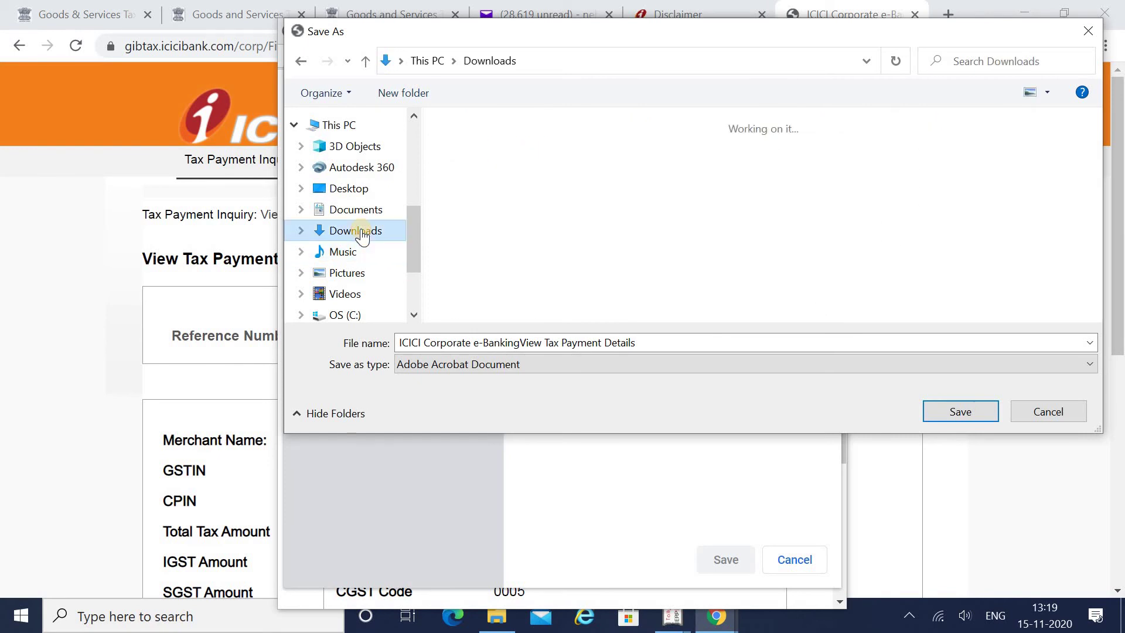
{"action": "left_click", "coordinate": [686, 343]}
{"action": "left_click", "coordinate": [686, 345]}
{"action": "type", "text": "Mak"}
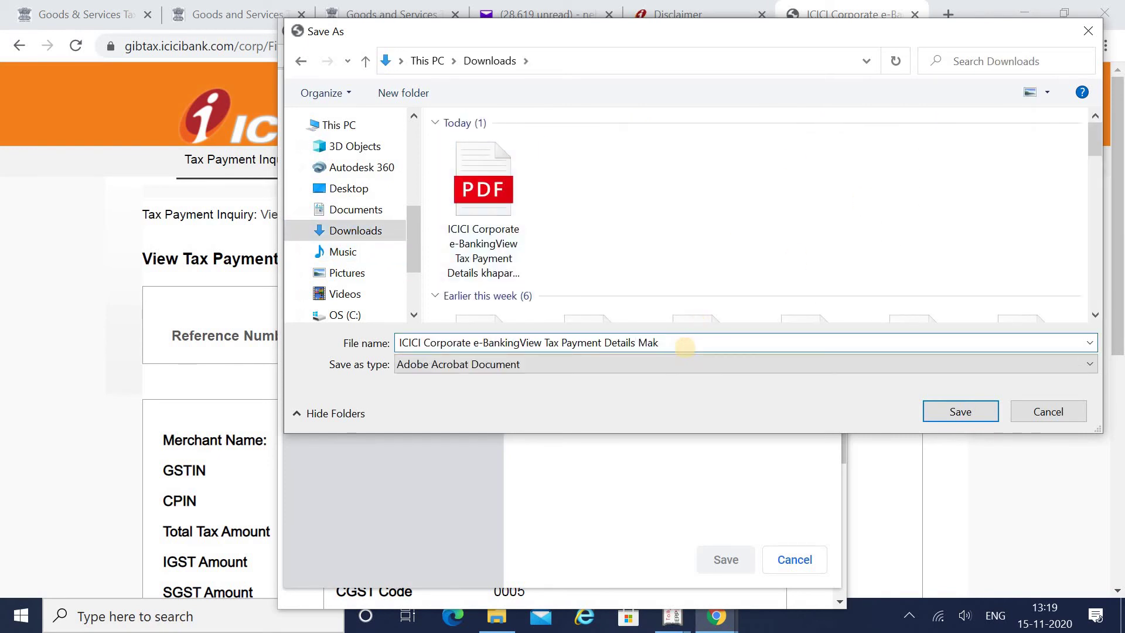
{"action": "key", "text": "Return"}
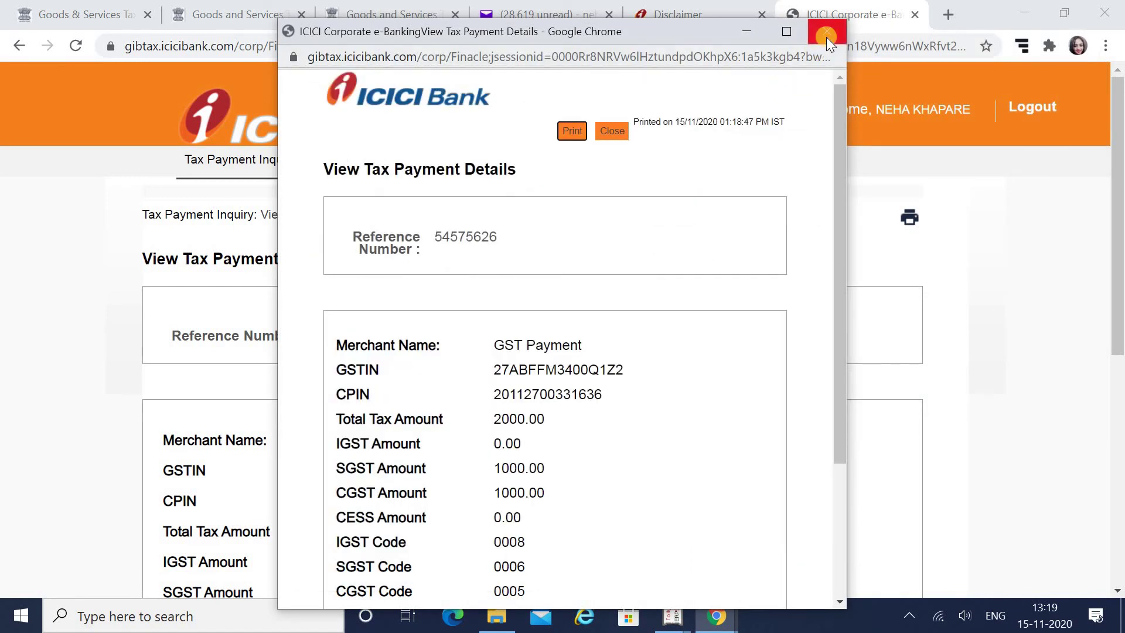
{"action": "left_click", "coordinate": [827, 37]}
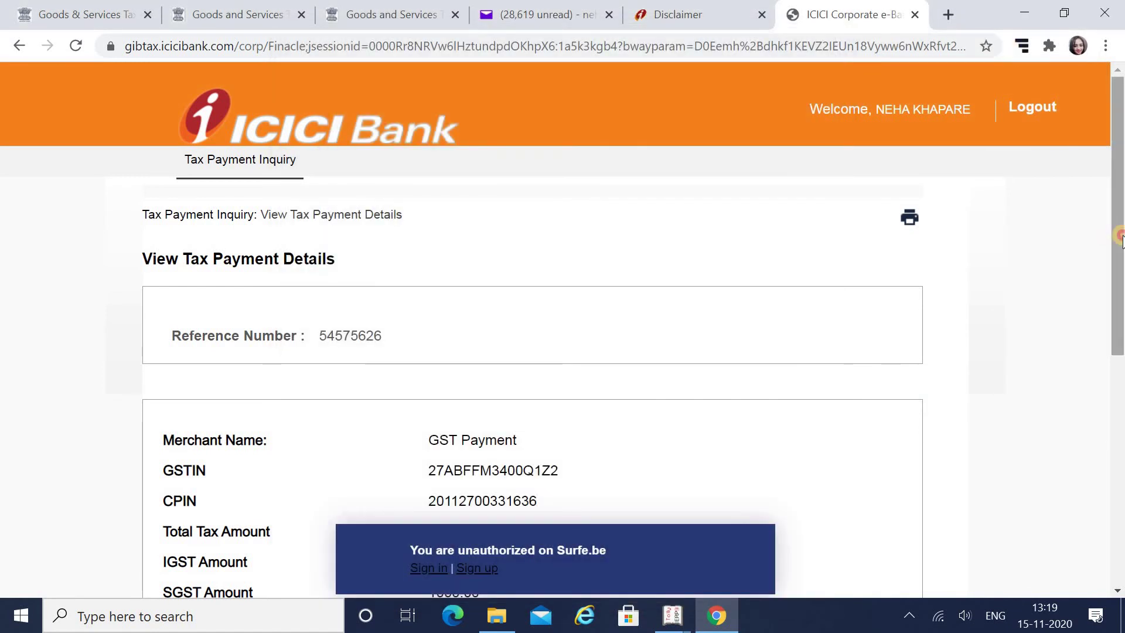
Attach the newly saved ICICI payment PDF from Downloads as the grievance's supporting document
{"action": "left_click_drag", "start_coordinate": [1118, 235], "coordinate": [1120, 349]}
{"action": "left_click", "coordinate": [50, 16]}
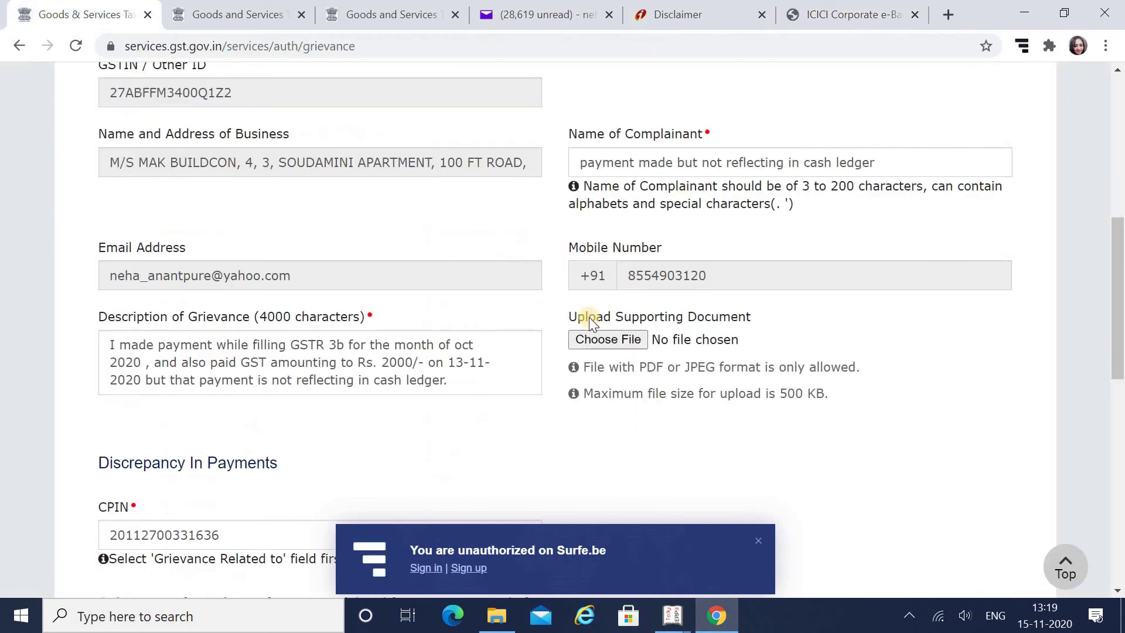
{"action": "left_click", "coordinate": [618, 339]}
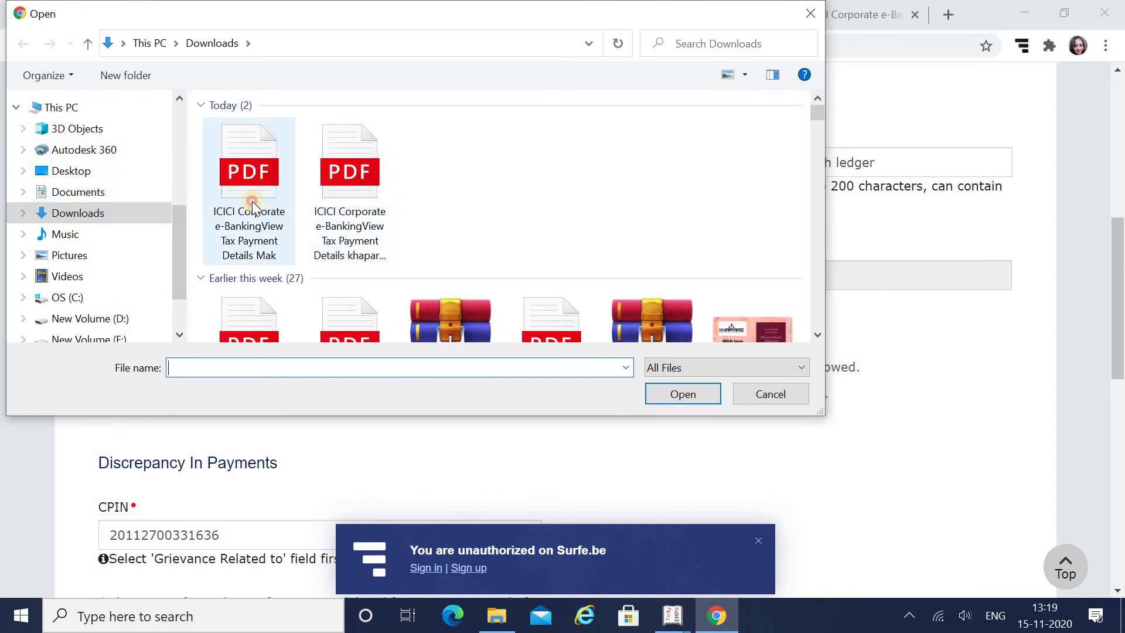
{"action": "left_click", "coordinate": [252, 202]}
{"action": "left_click", "coordinate": [677, 396]}
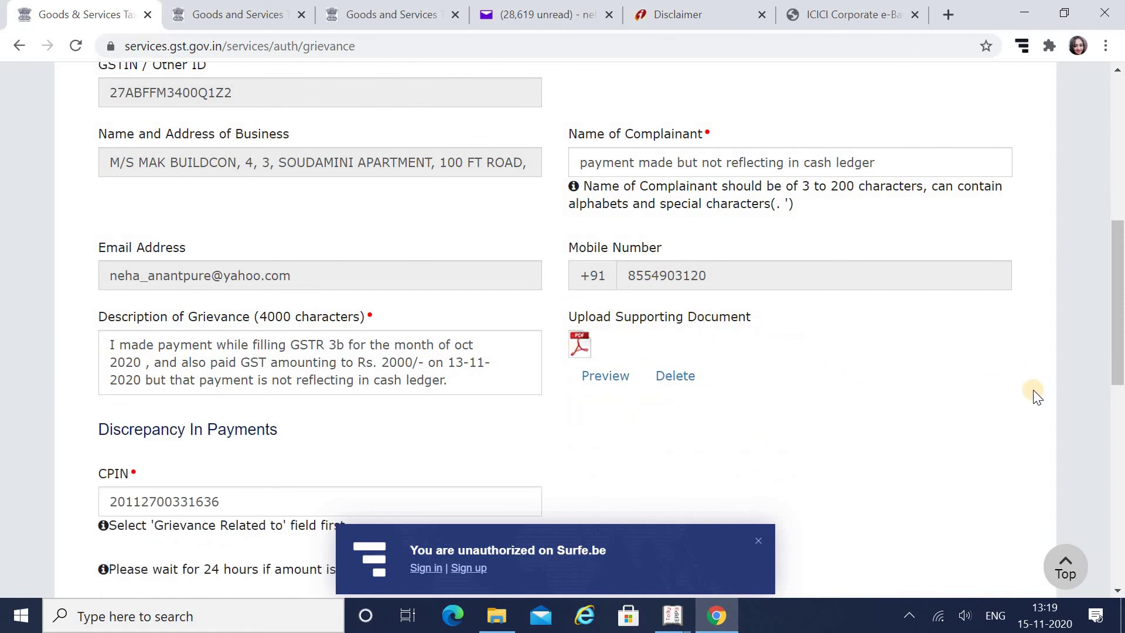
{"action": "left_click_drag", "start_coordinate": [1118, 311], "coordinate": [1121, 545]}
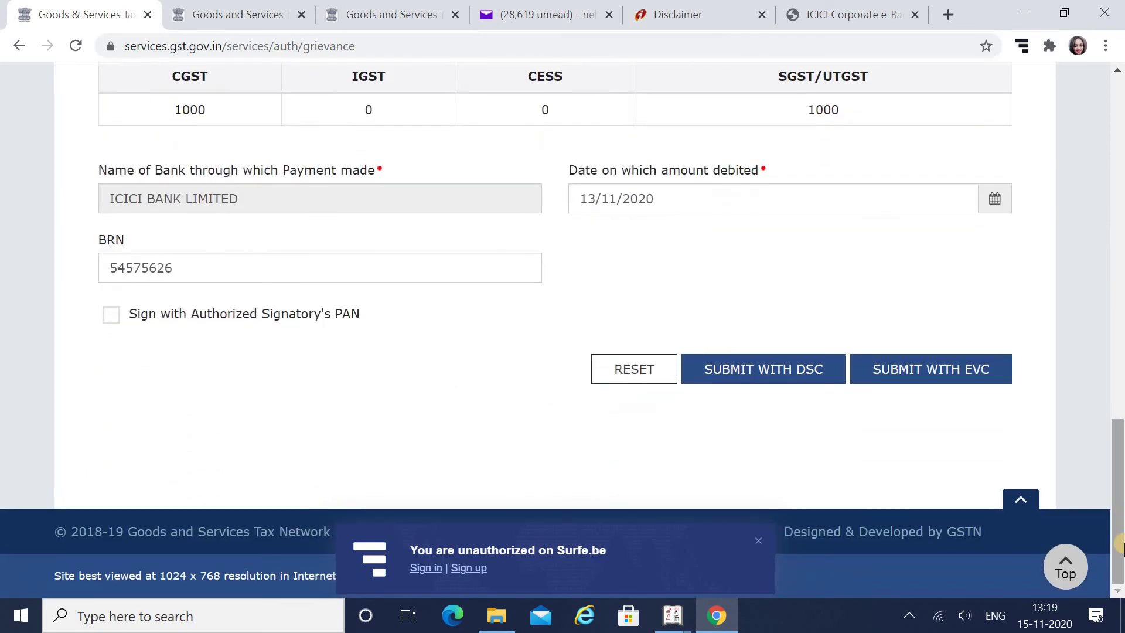
Tick 'Sign with Authorized Signatory's PAN' and select the authorized signatory
{"action": "left_click", "coordinate": [105, 314]}
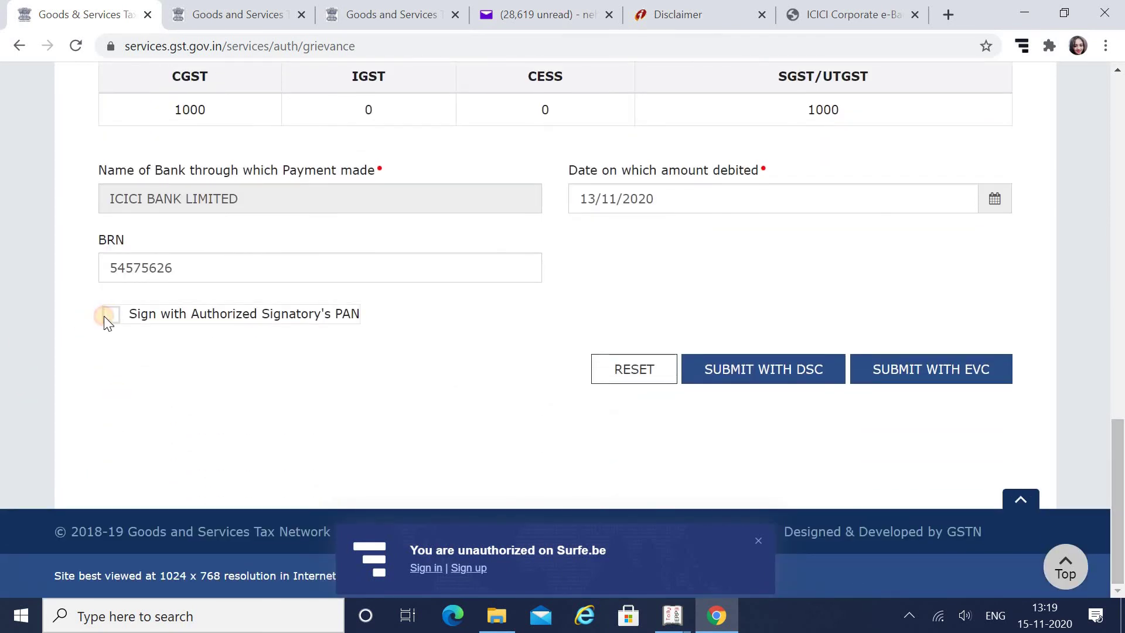
{"action": "left_click", "coordinate": [104, 315]}
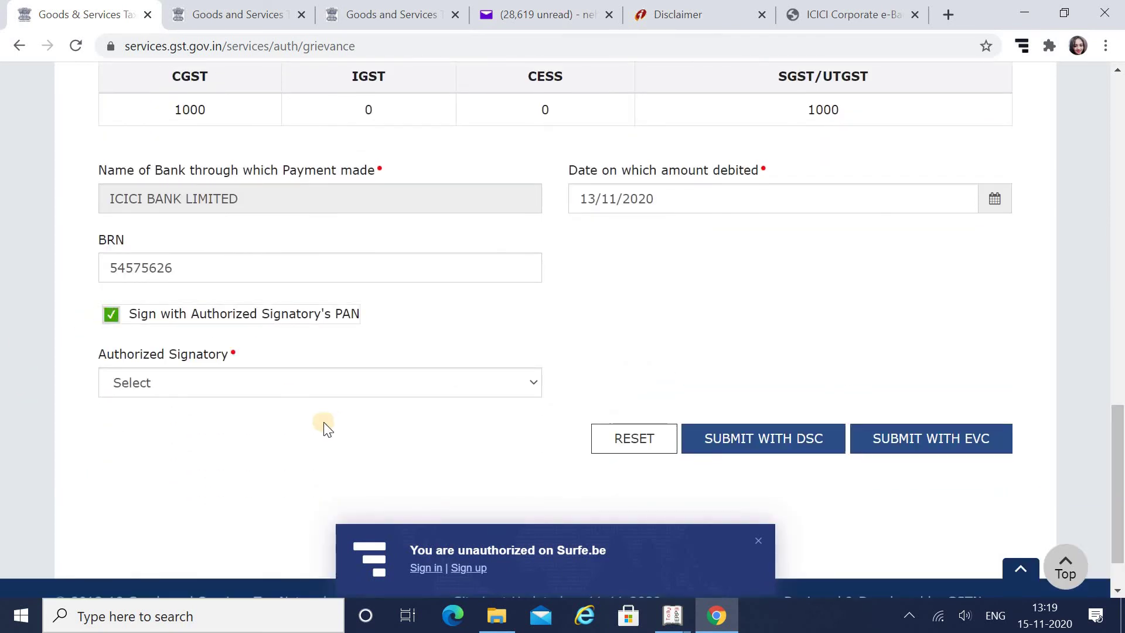
{"action": "left_click", "coordinate": [306, 381]}
{"action": "left_click", "coordinate": [242, 443]}
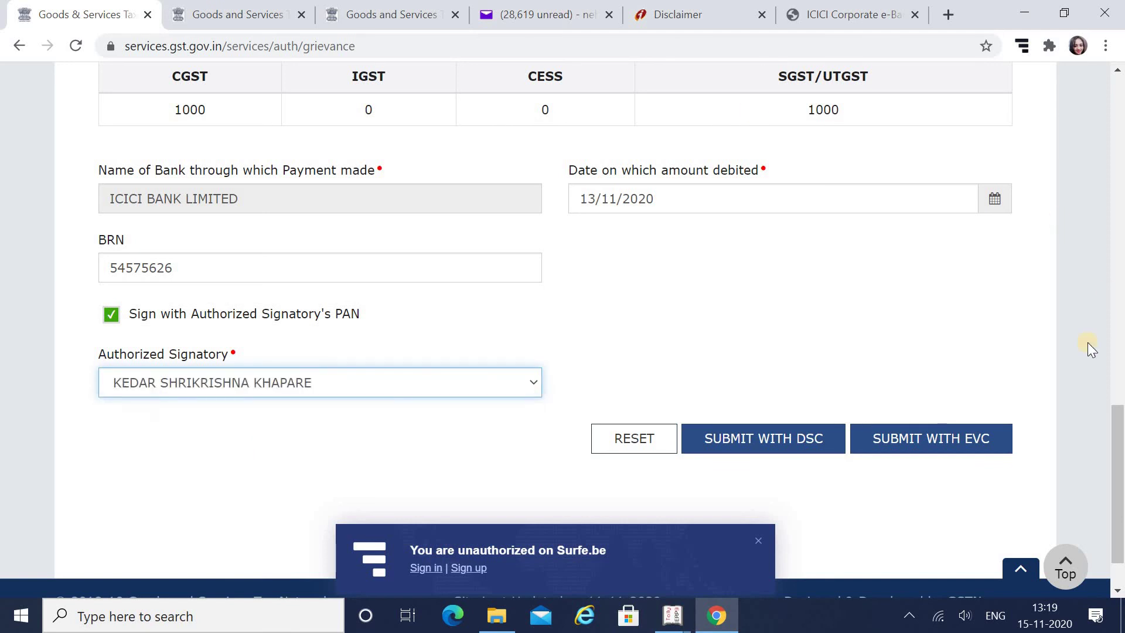
{"action": "left_click", "coordinate": [953, 438]}
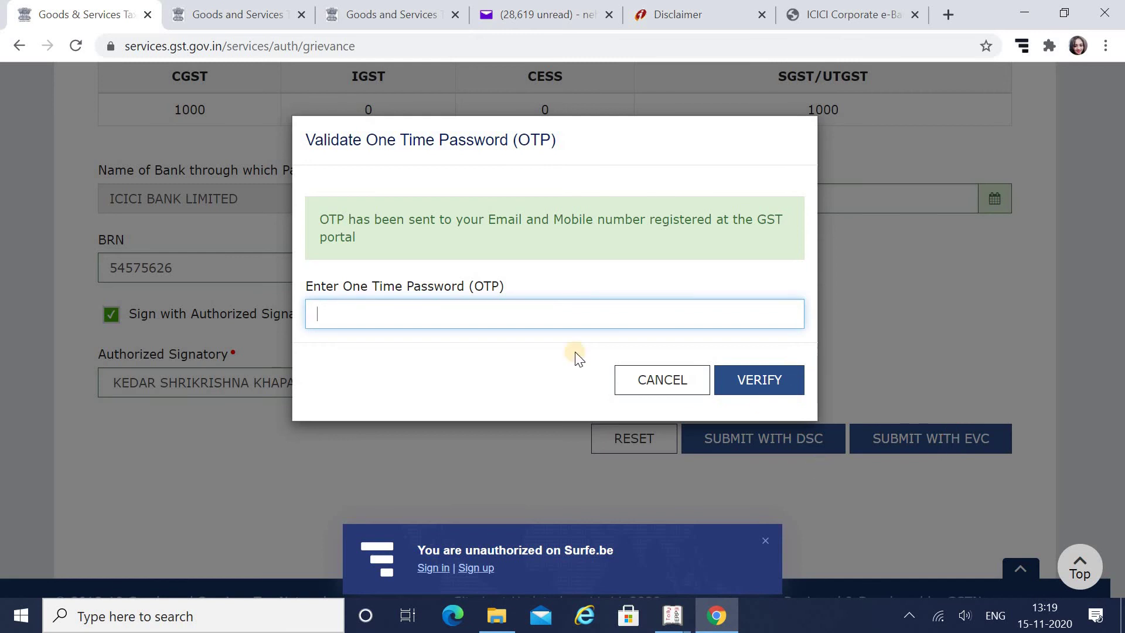
{"action": "left_click", "coordinate": [390, 309]}
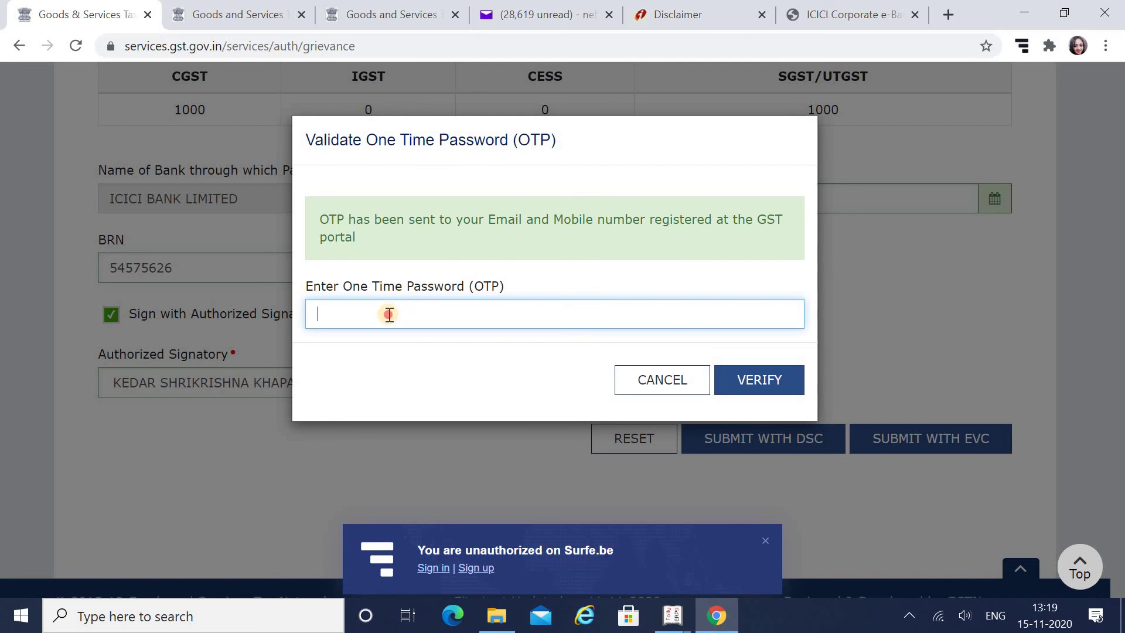
{"action": "type", "text": "123456"}
Verify the OTP to finalize the PMT-07 grievance and get the success message
{"action": "left_click", "coordinate": [792, 392]}
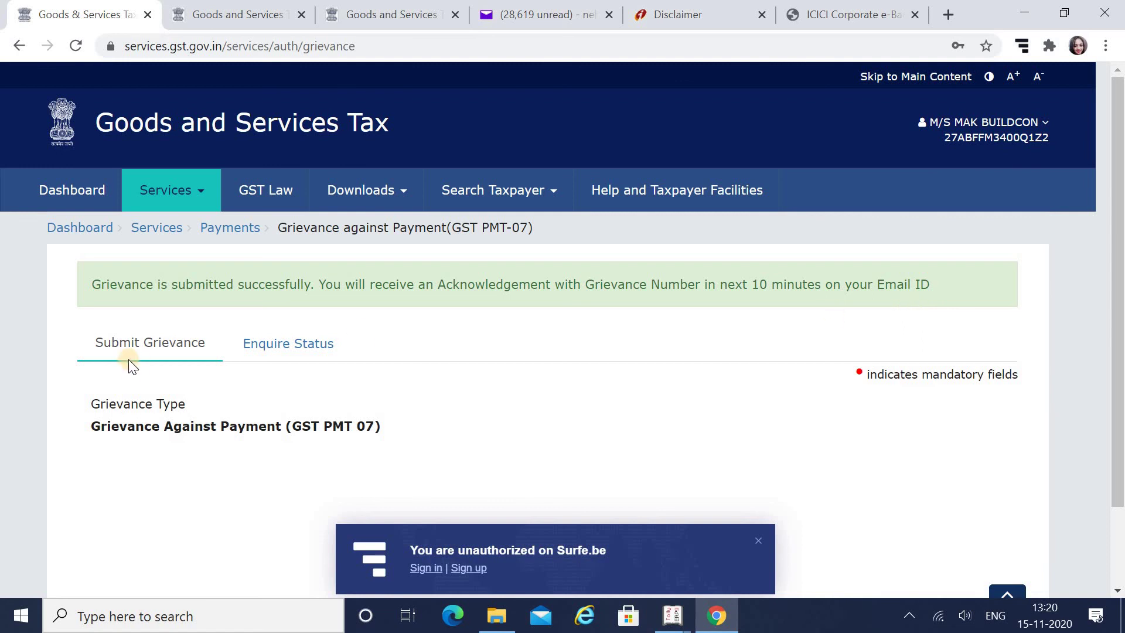
Switch to Enquire Status and select the empty Grievance Number field
{"action": "left_click", "coordinate": [309, 356]}
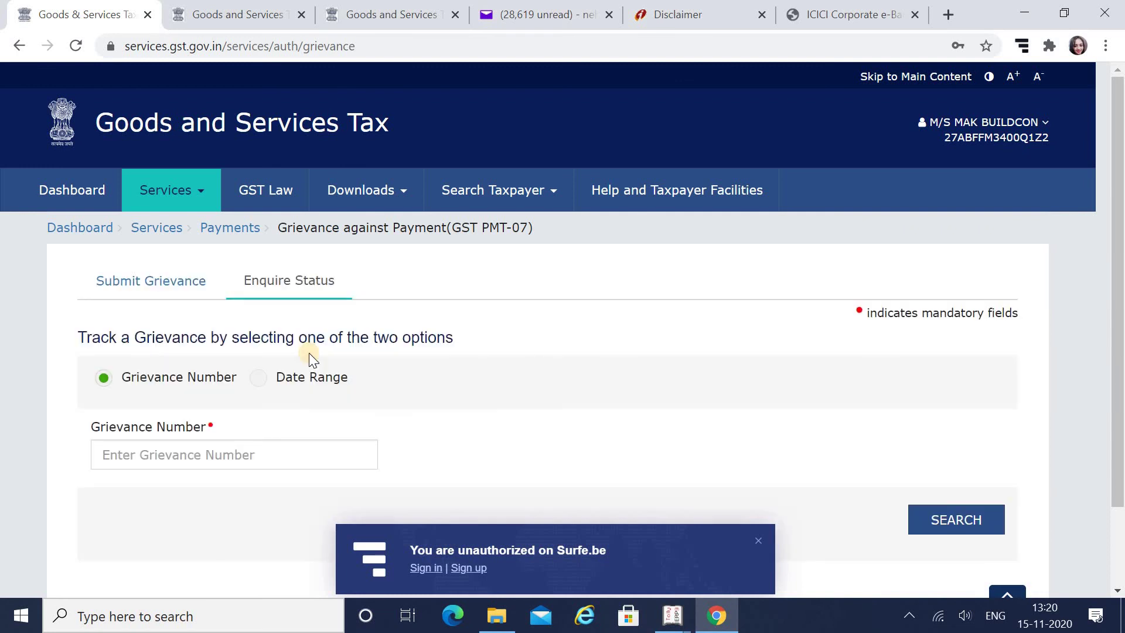
{"action": "left_click", "coordinate": [148, 458]}
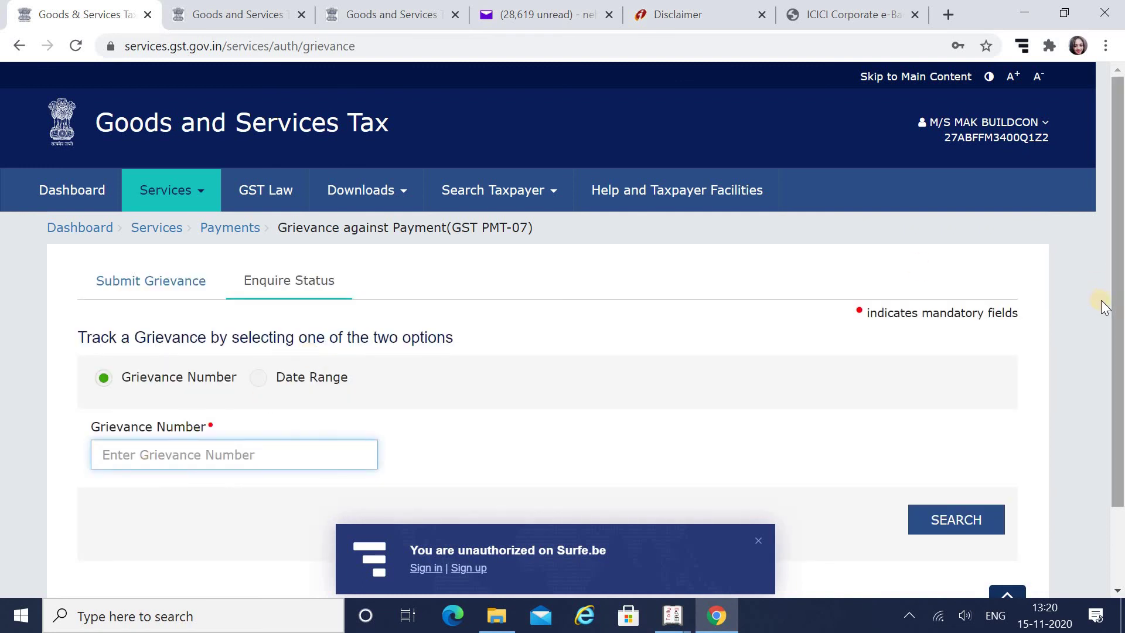
{"action": "scroll", "coordinate": [1114, 328], "scroll_direction": "down", "scroll_amount": 2}
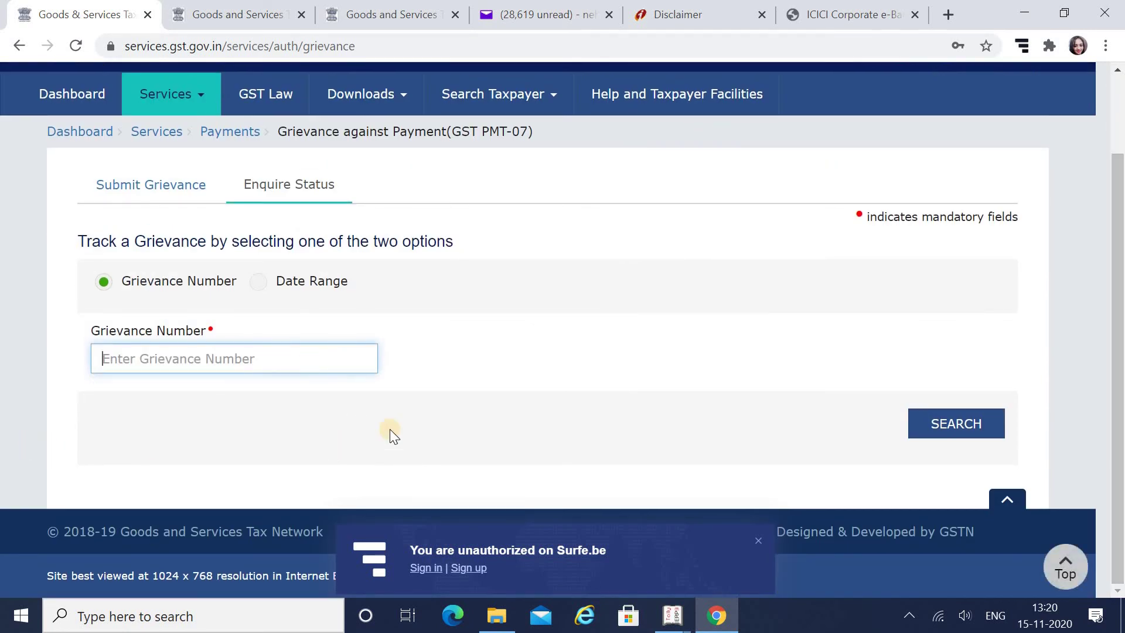